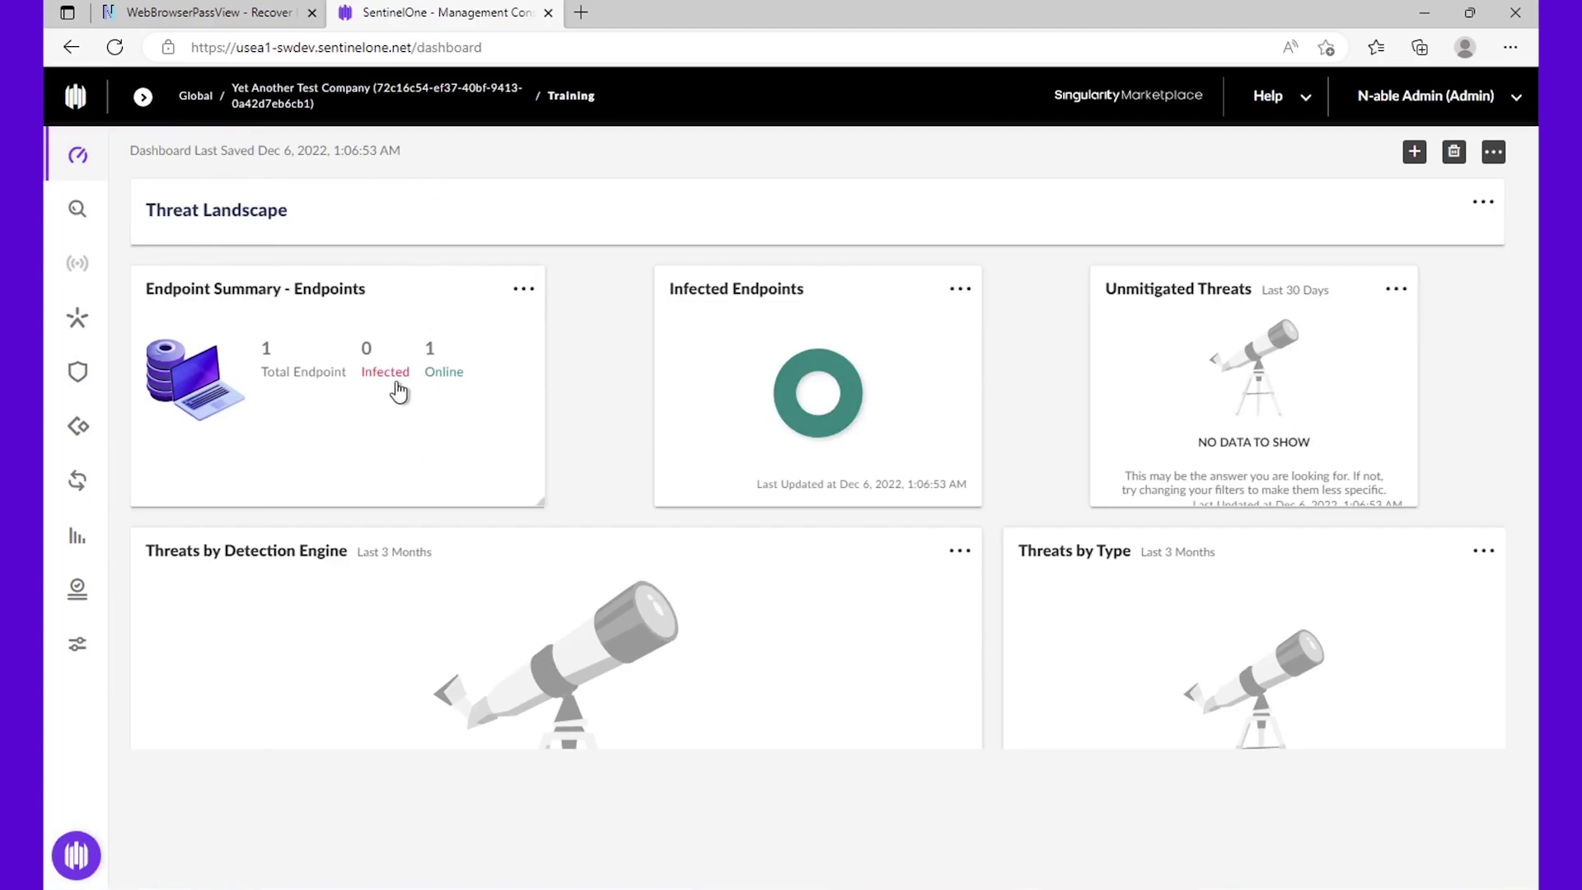
Review the Insecure-1801 endpoint details and confirm the Incidents threat list is empty.
left_click(443, 375)
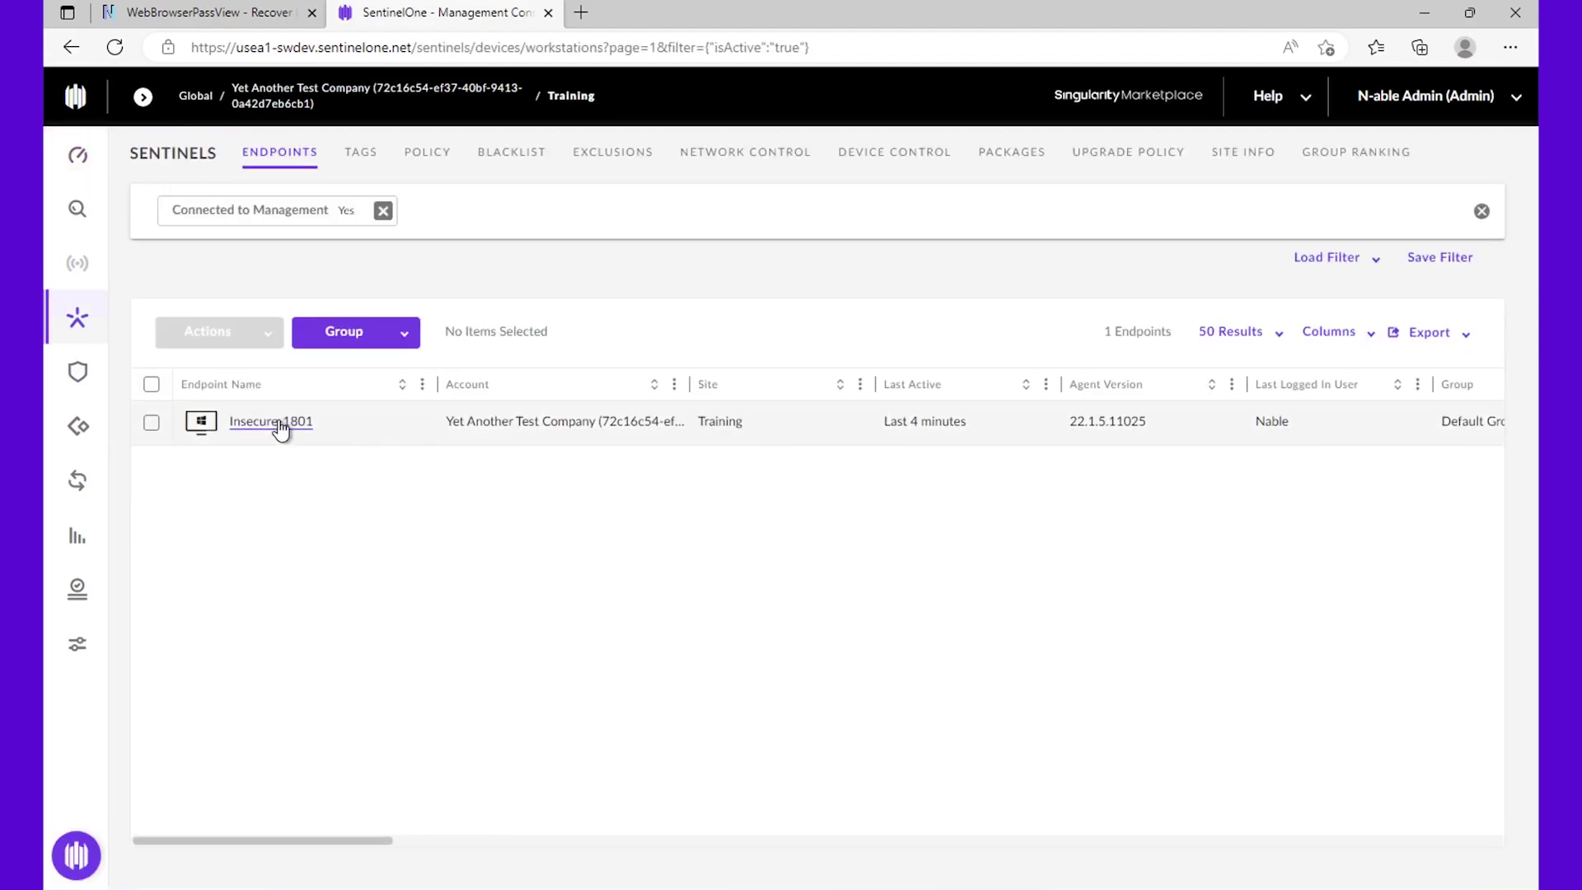
left_click(290, 424)
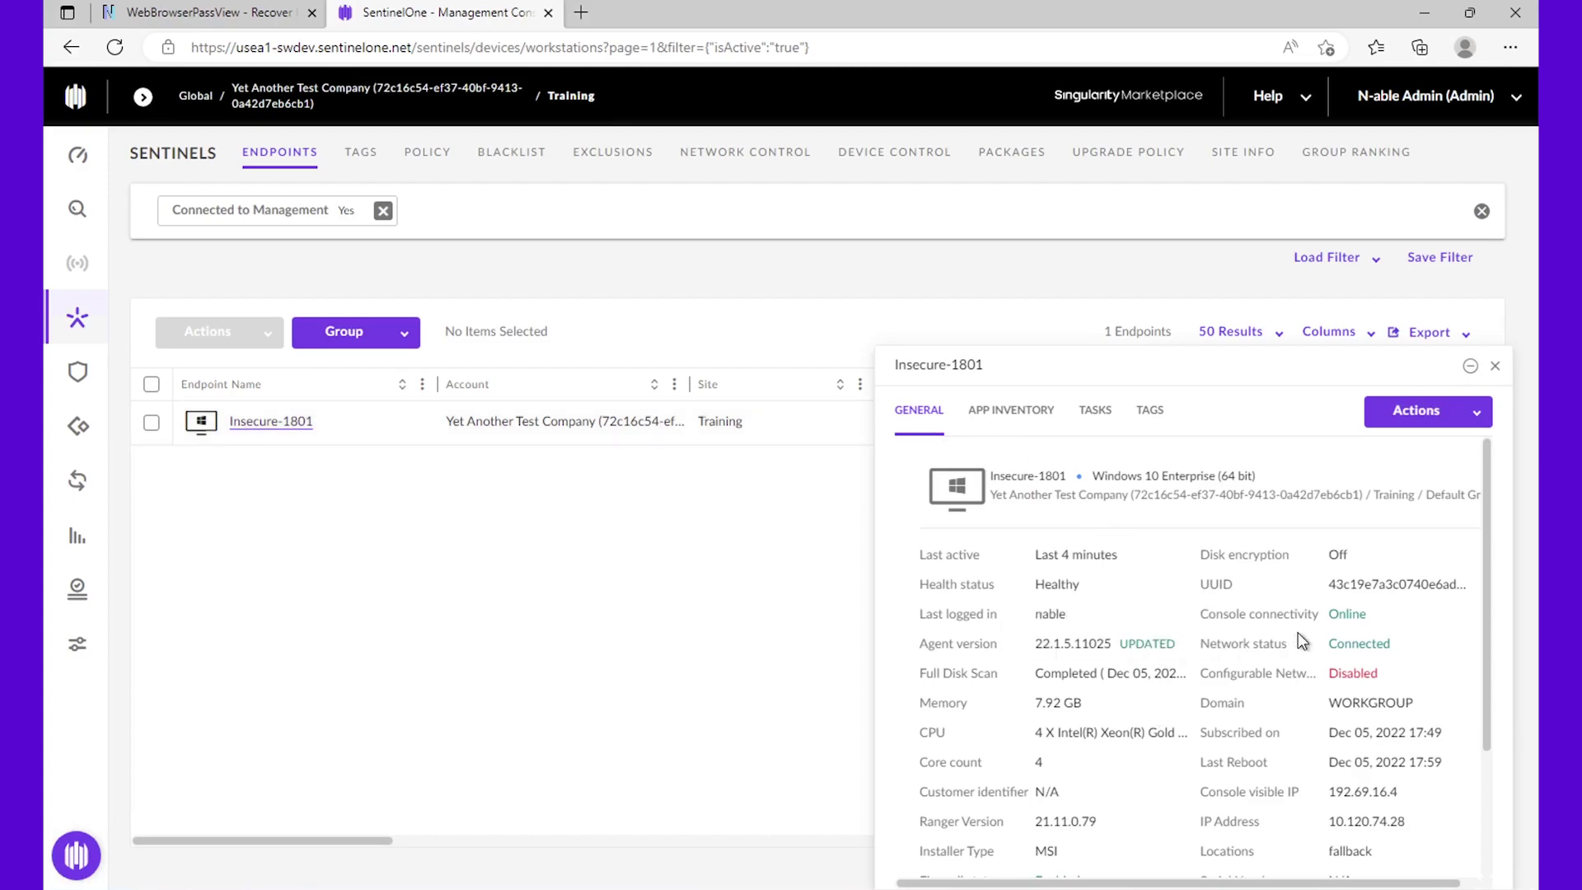
left_click(1495, 365)
mouse_move(77, 373)
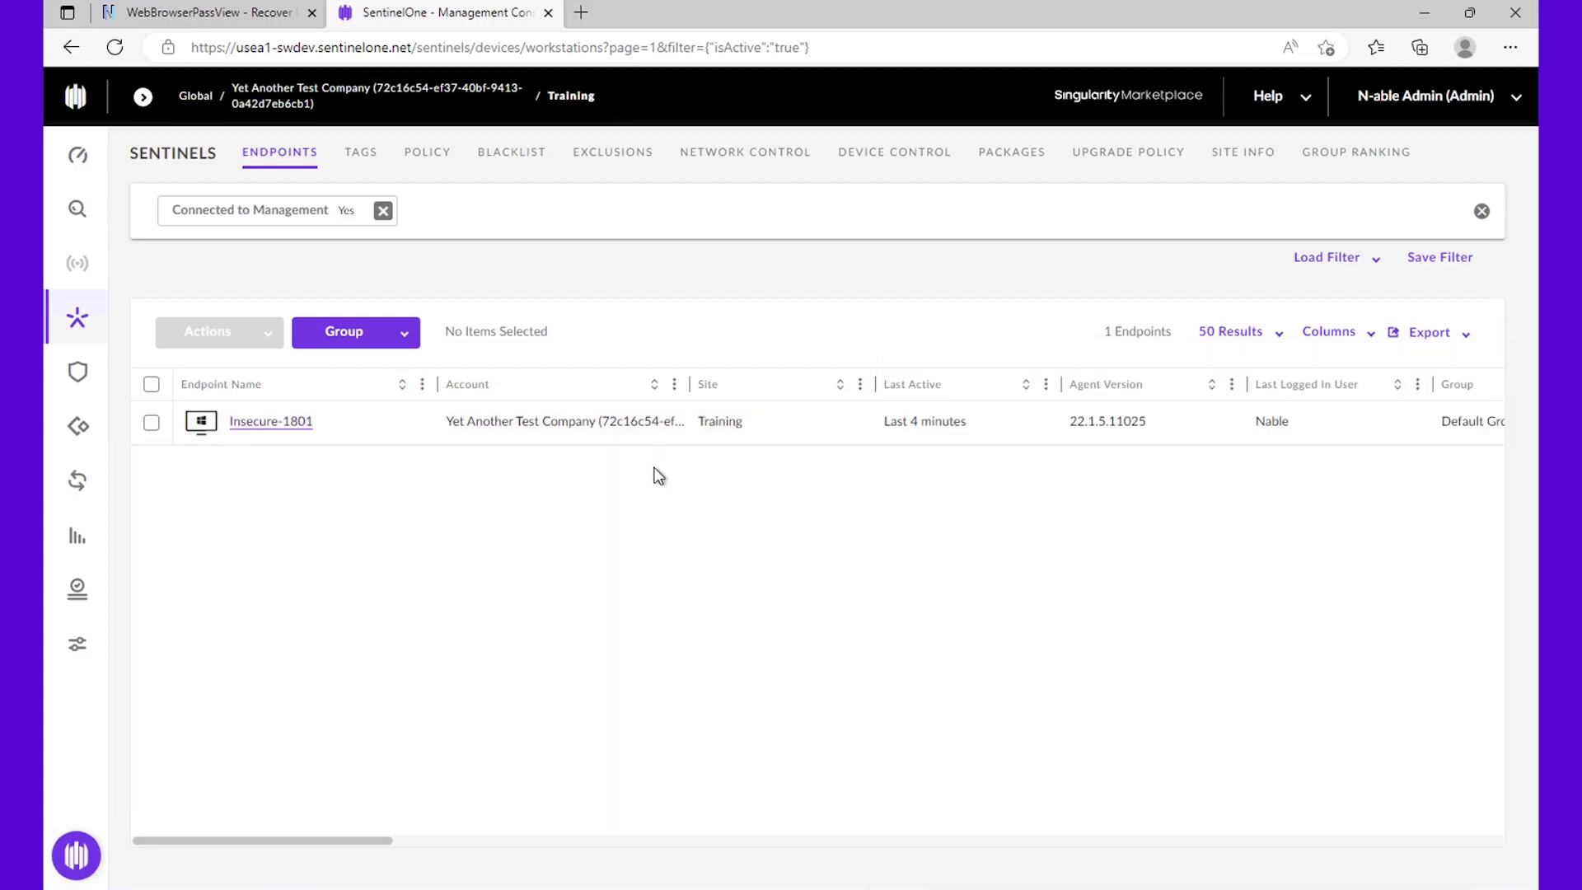
left_click(77, 372)
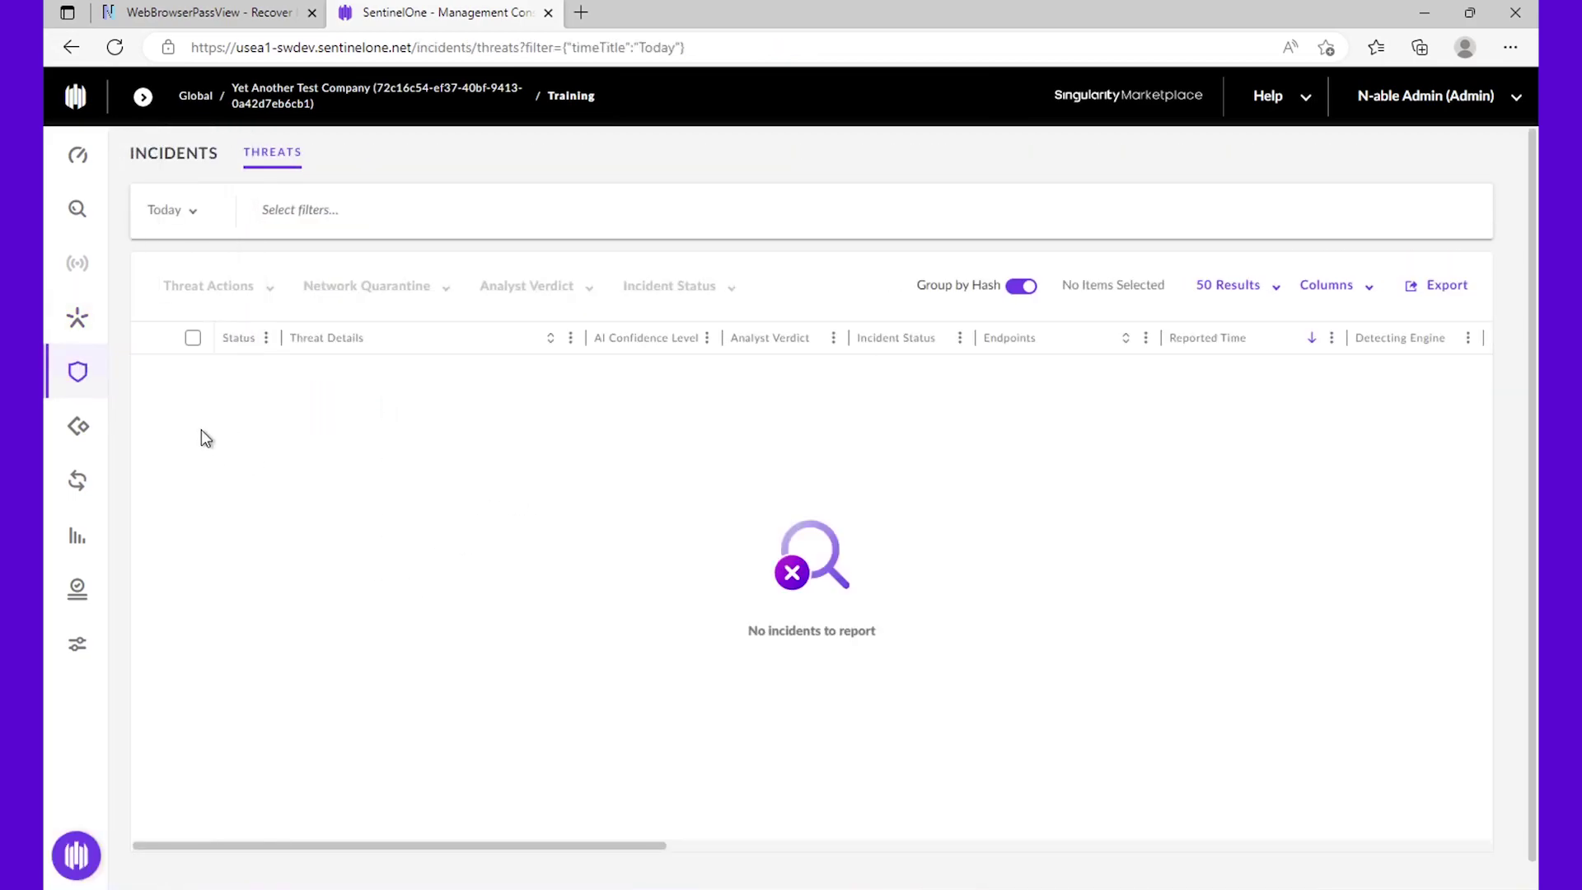
Download webbrowserpassview.zip from the NirSoft page and show it in its folder.
left_click(251, 12)
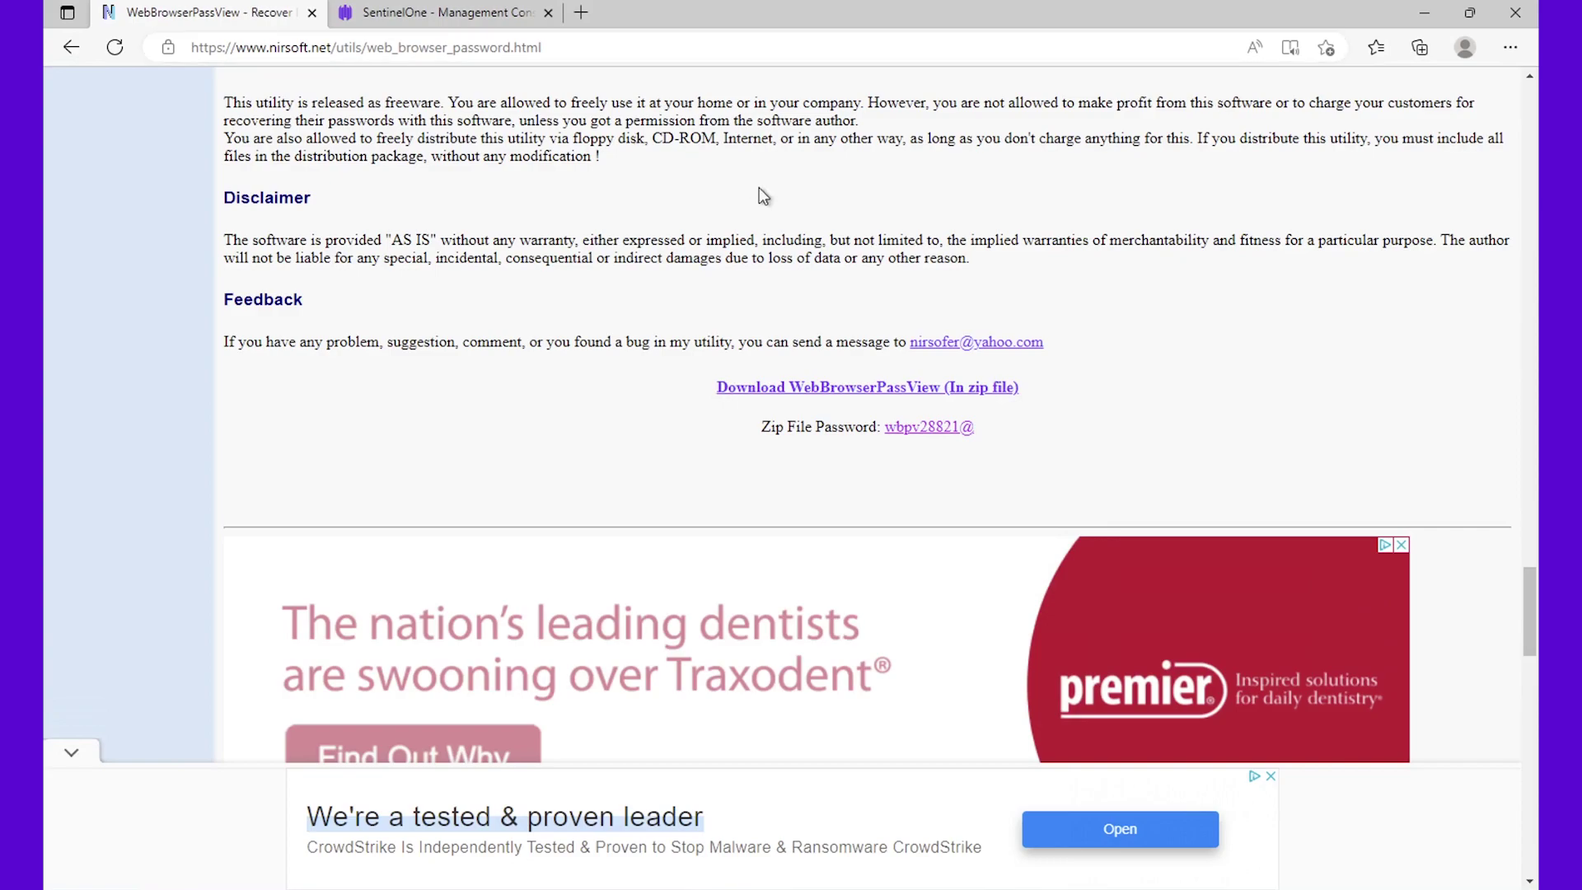
left_click(878, 391)
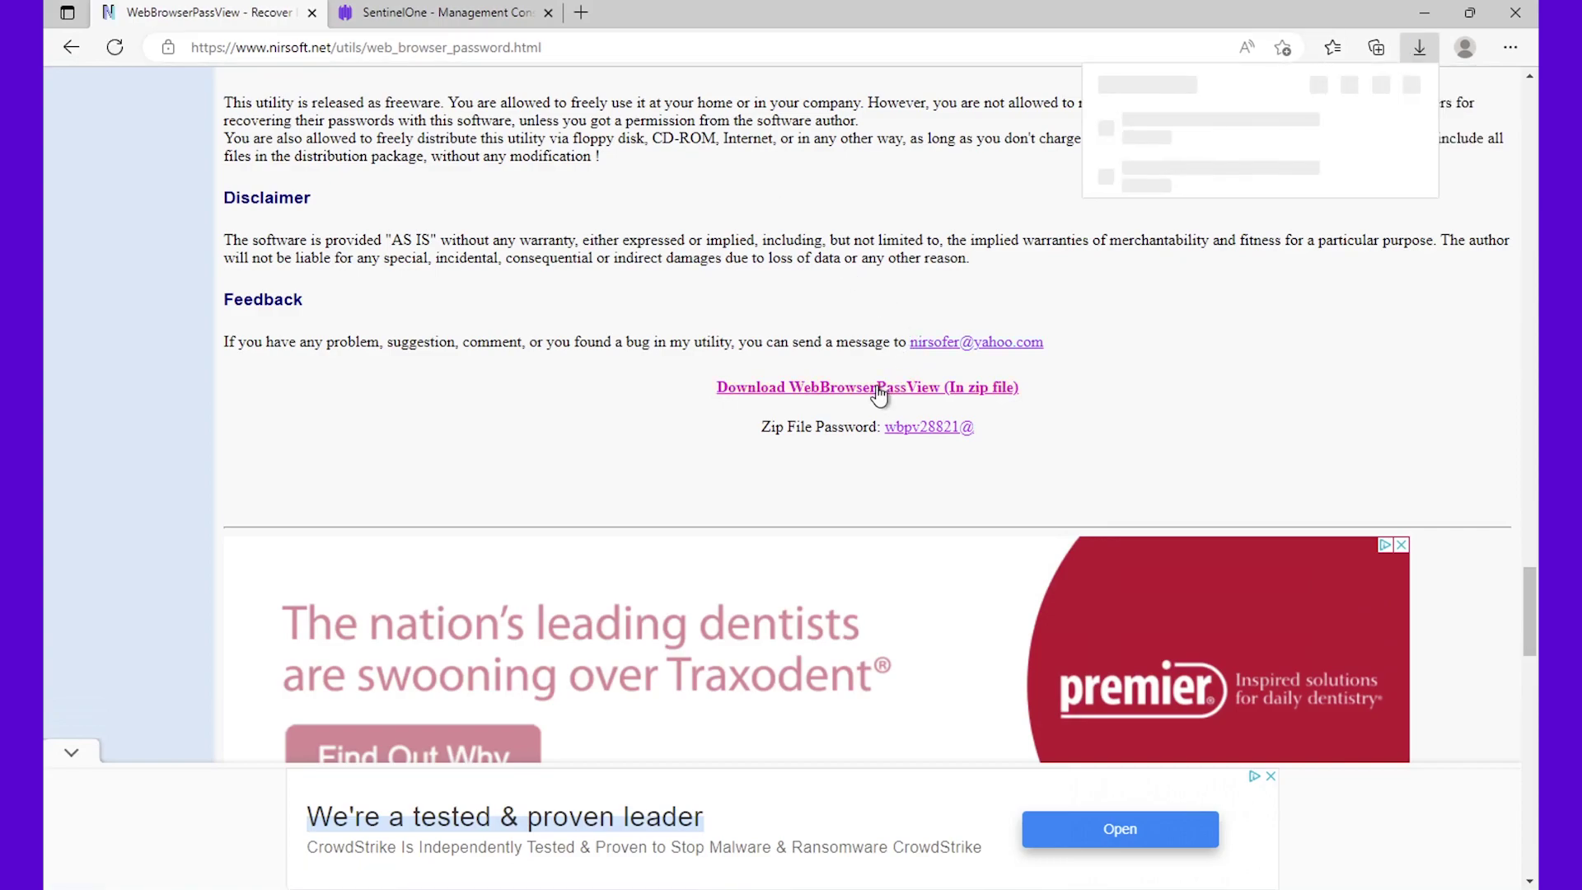
mouse_move(1187, 127)
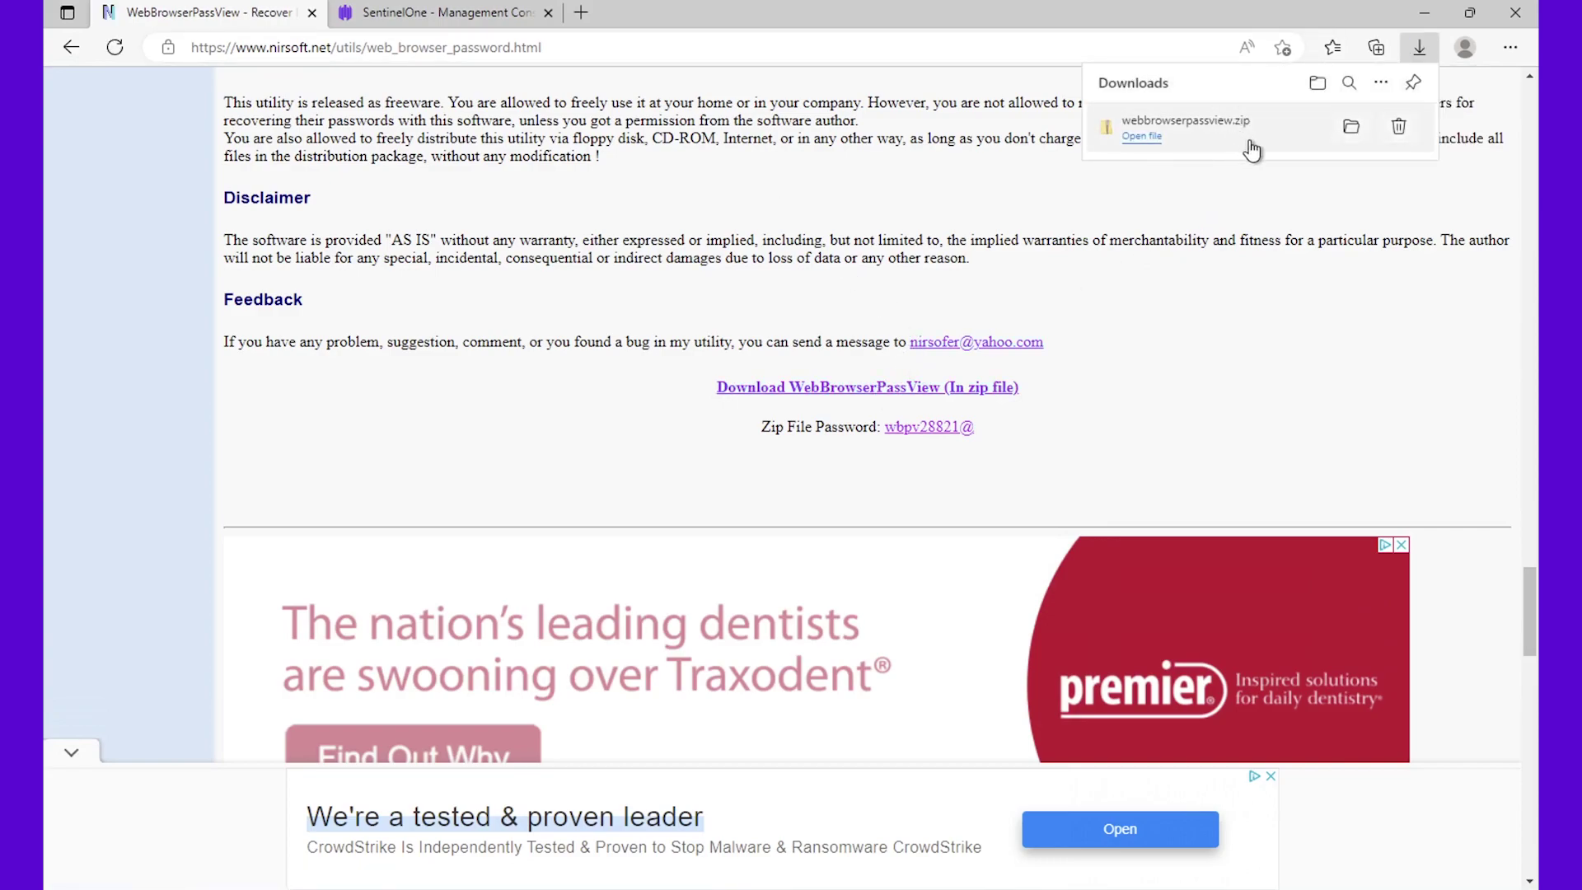
left_click(1354, 128)
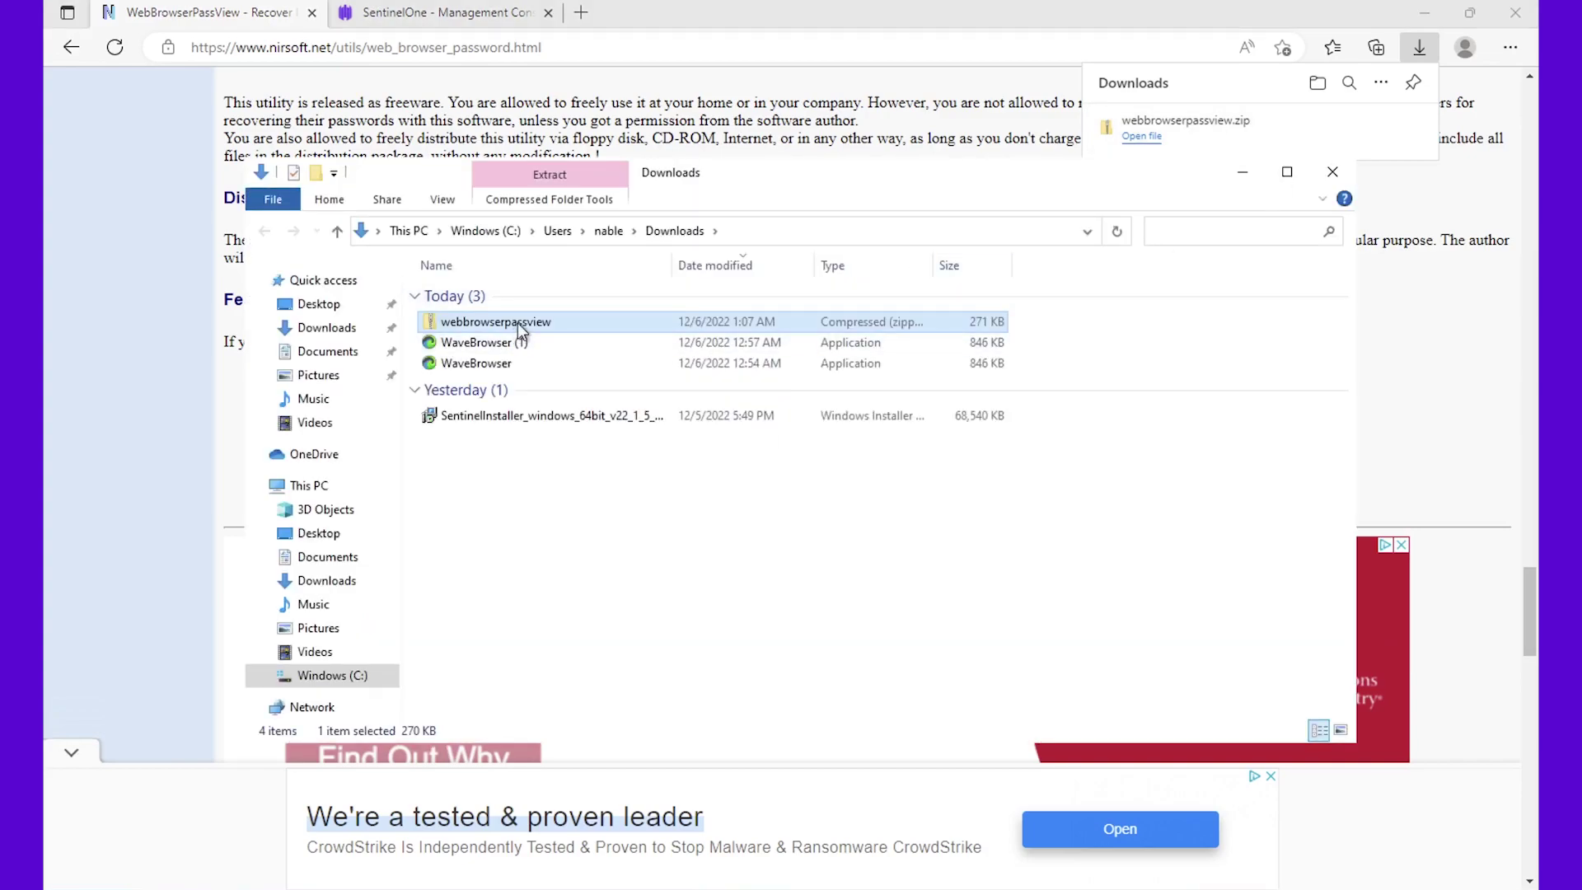
Extract all of webbrowserpassview.zip into the suggested webbrowserpassview folder, then return to the page for the password.
left_click(564, 171)
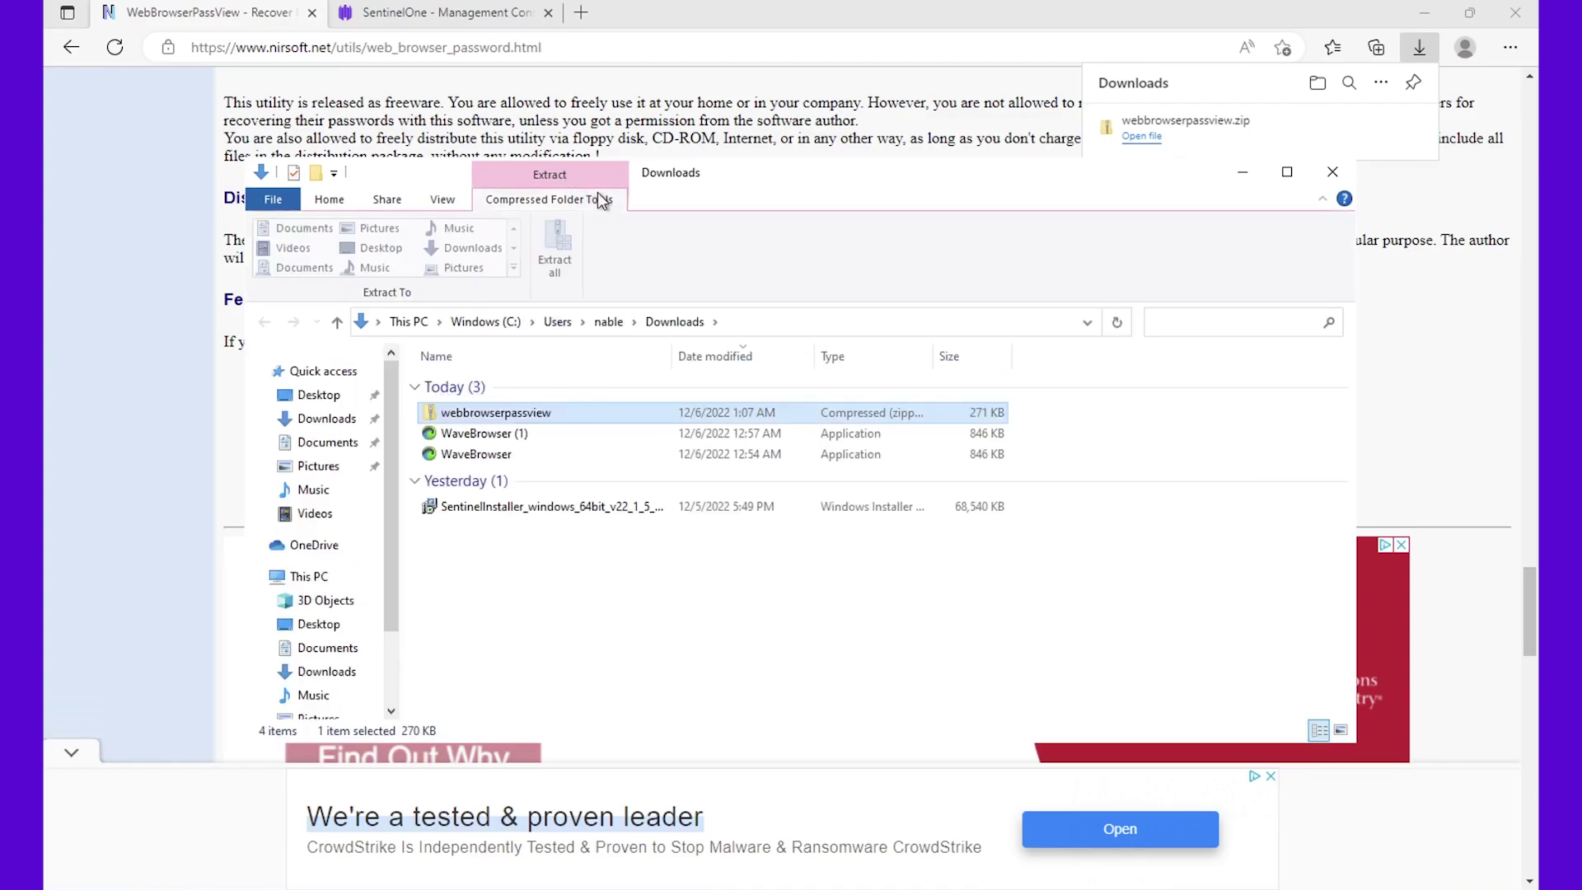
left_click(554, 261)
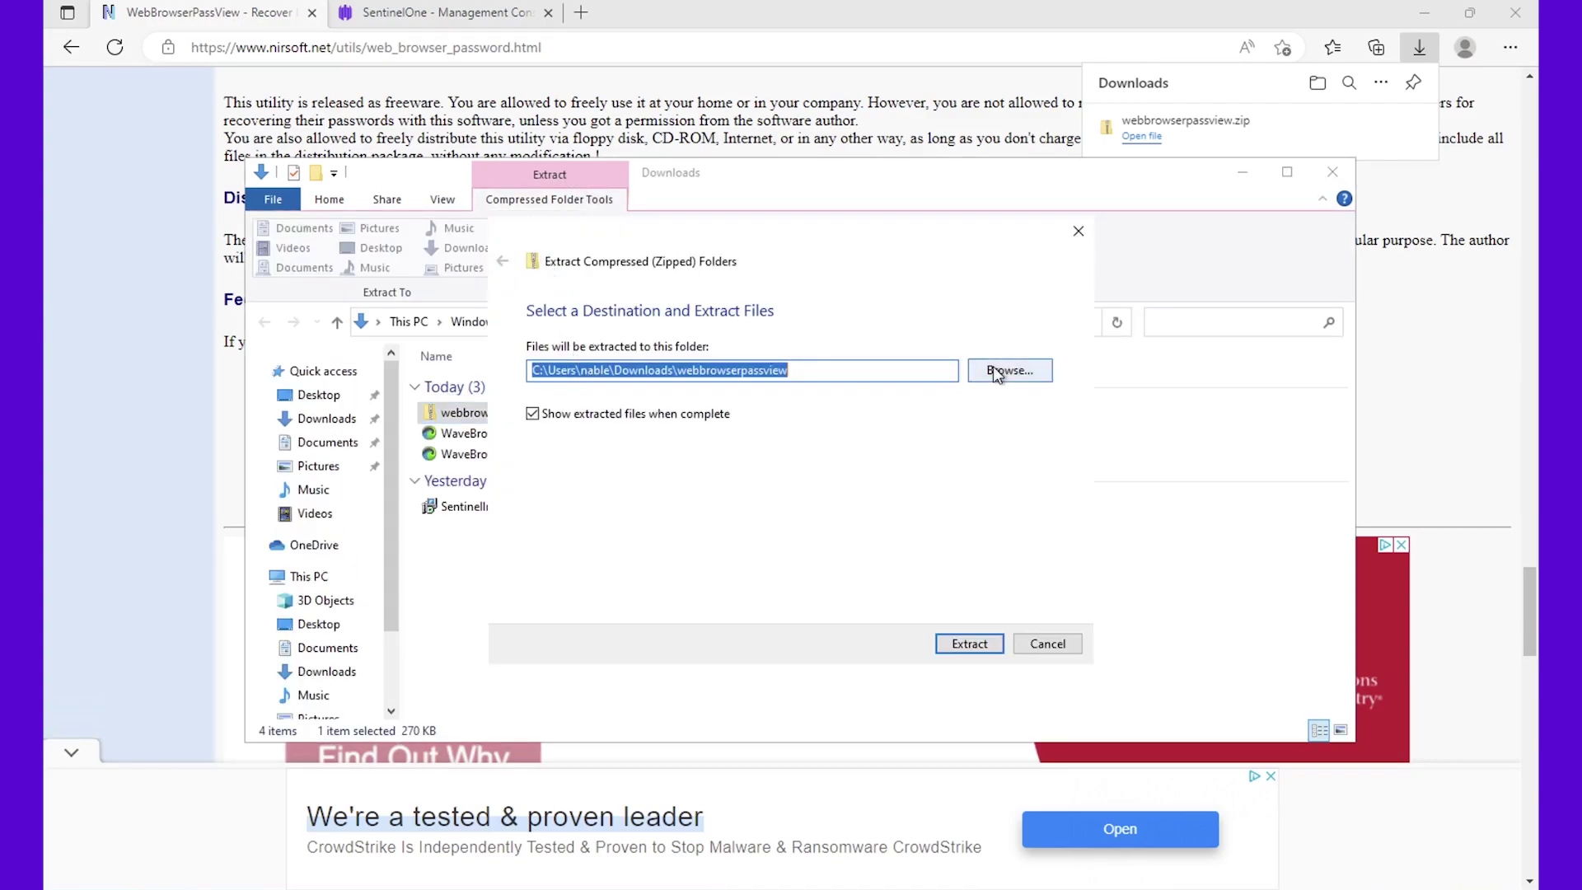
left_click(991, 645)
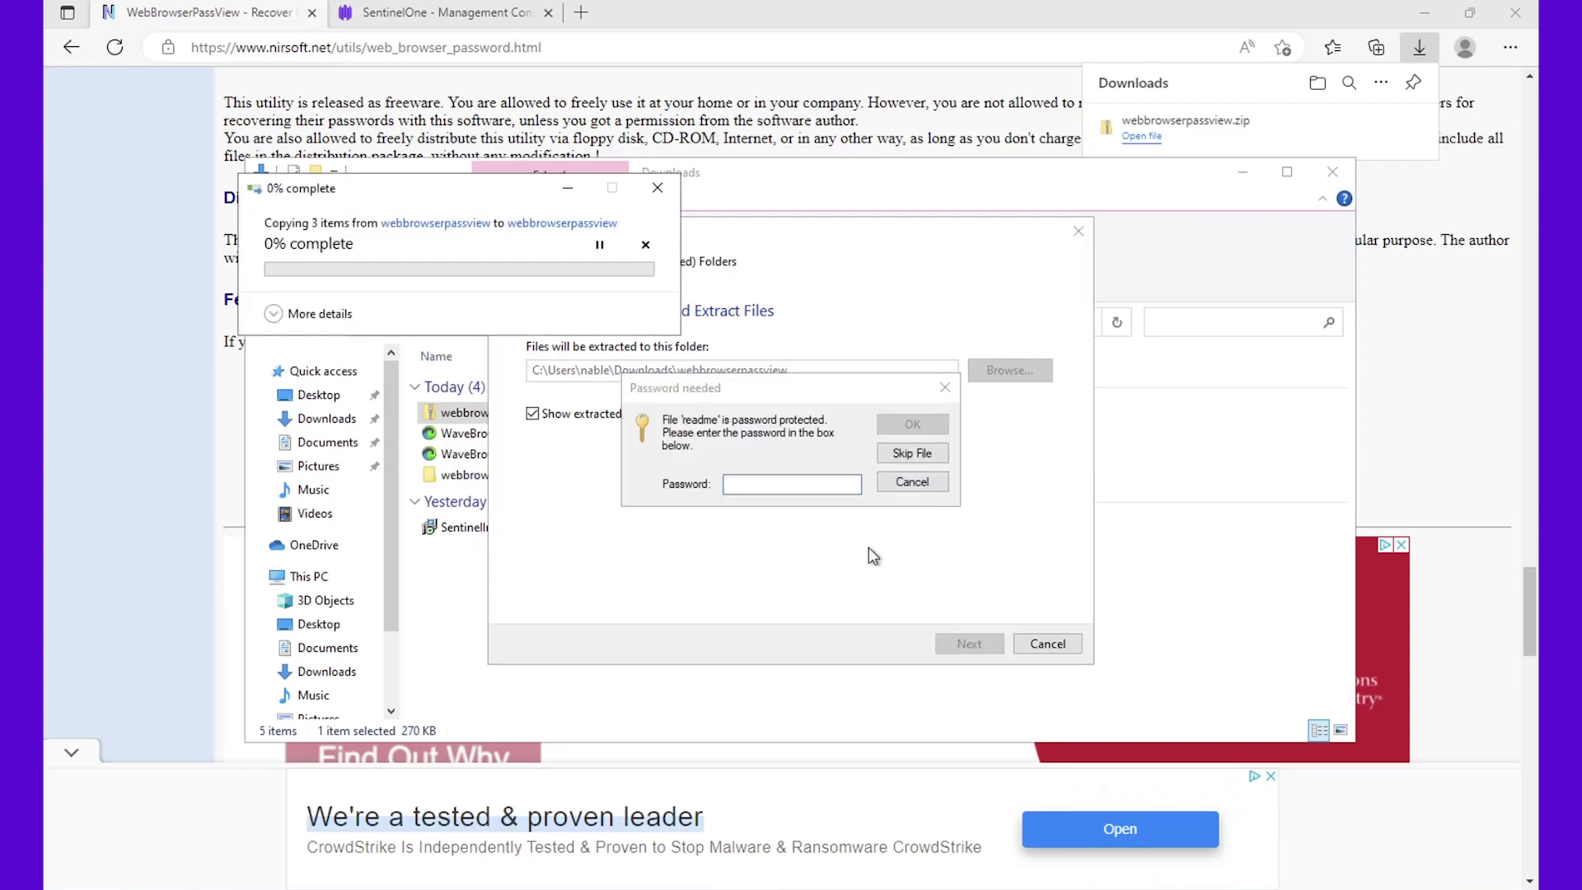
left_click(830, 107)
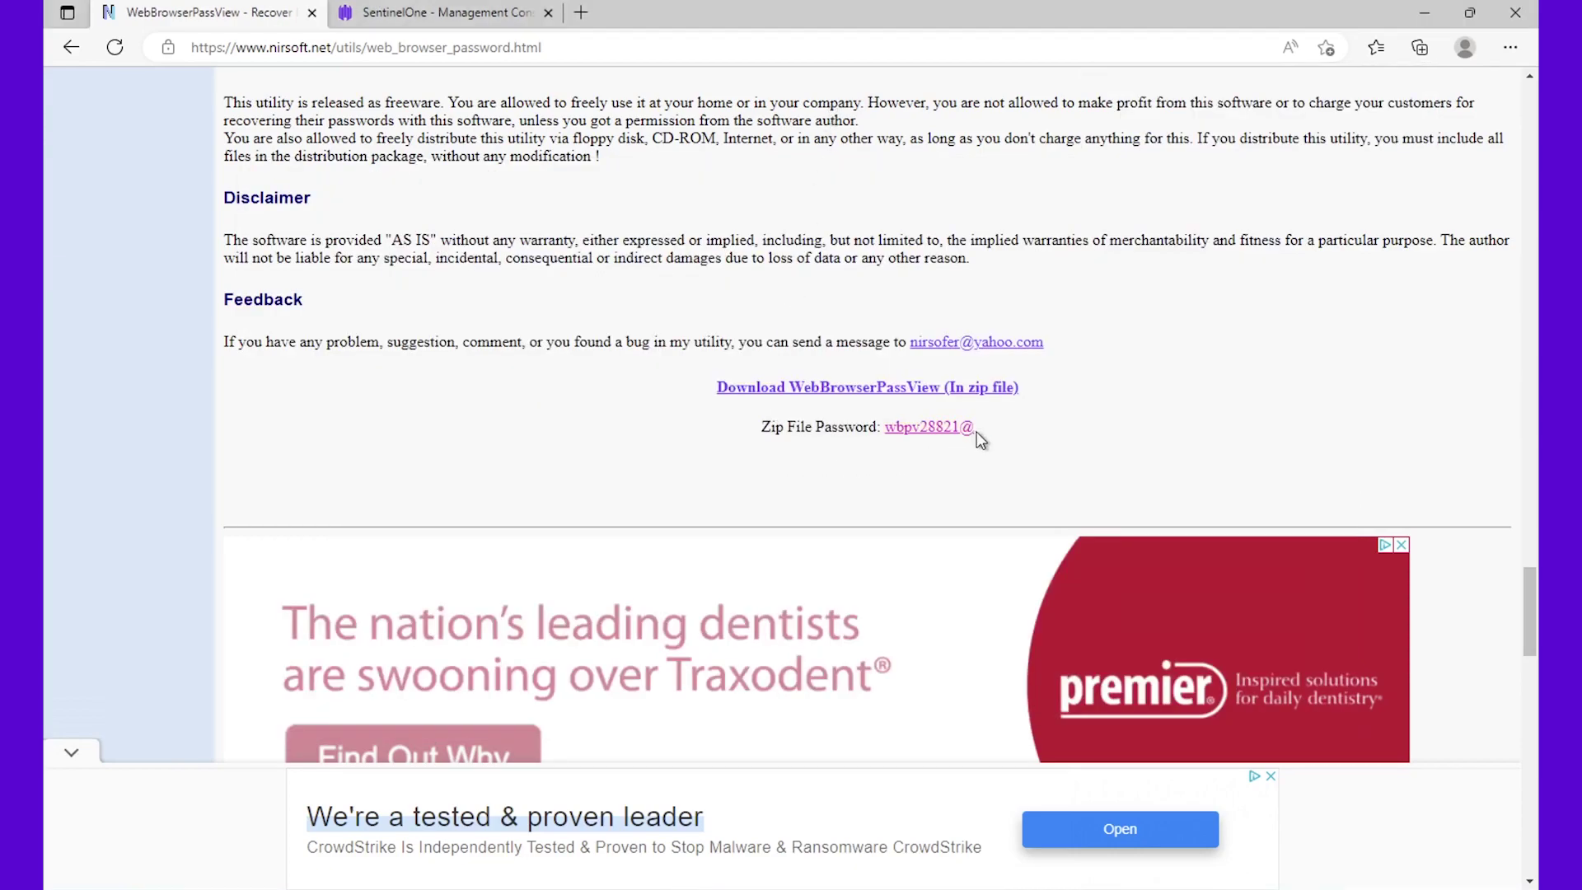
Copy the zip password from the NirSoft page and paste it into the Password needed prompt.
left_click_drag(978, 430, 888, 426)
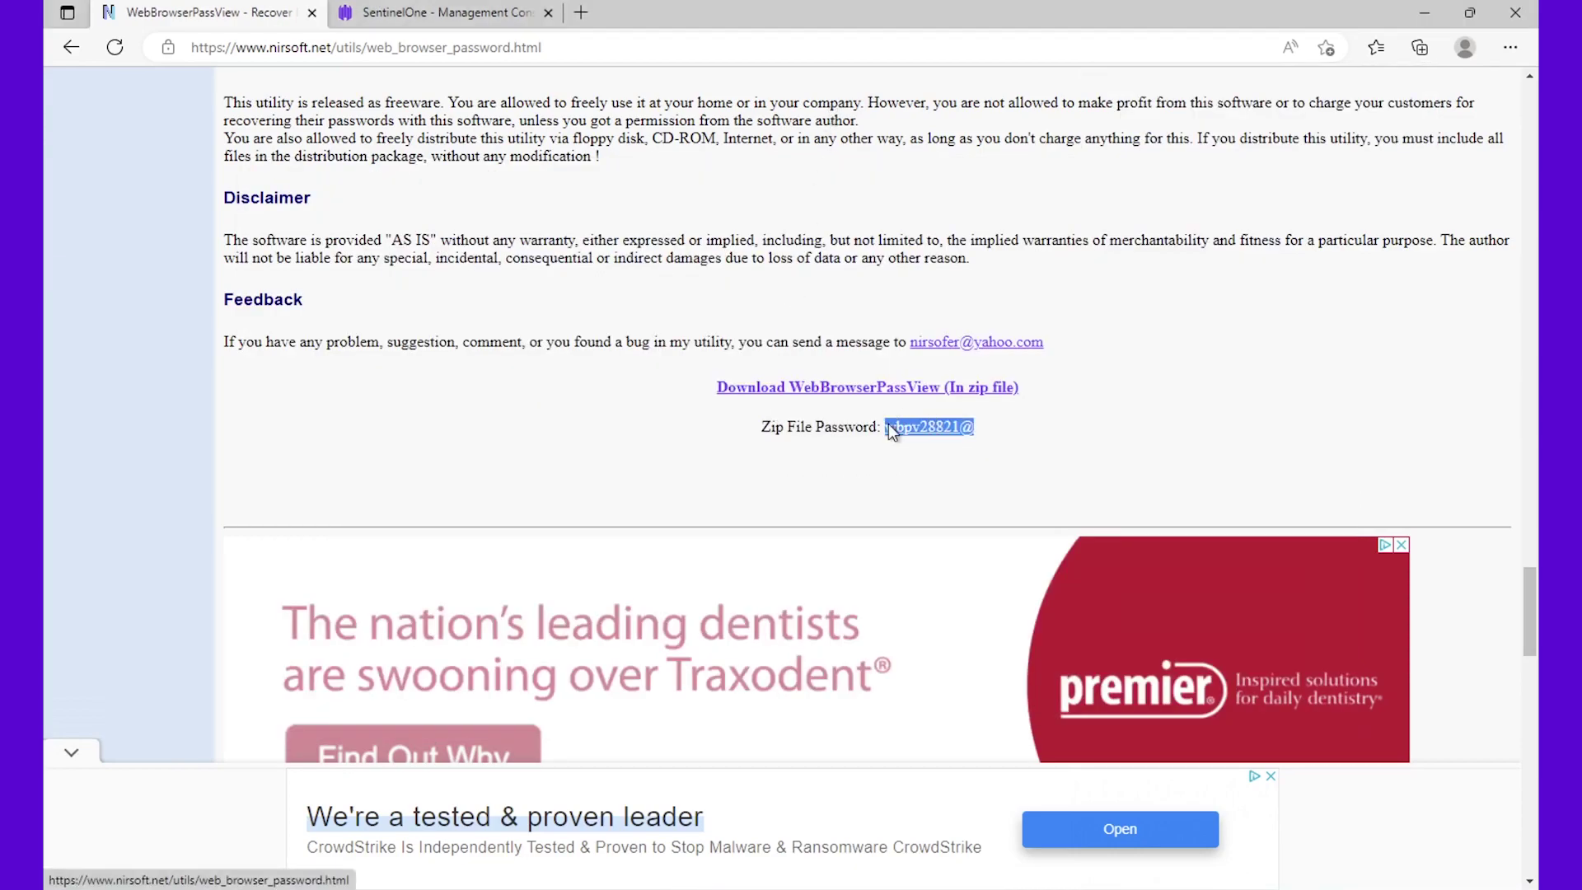
key("super")
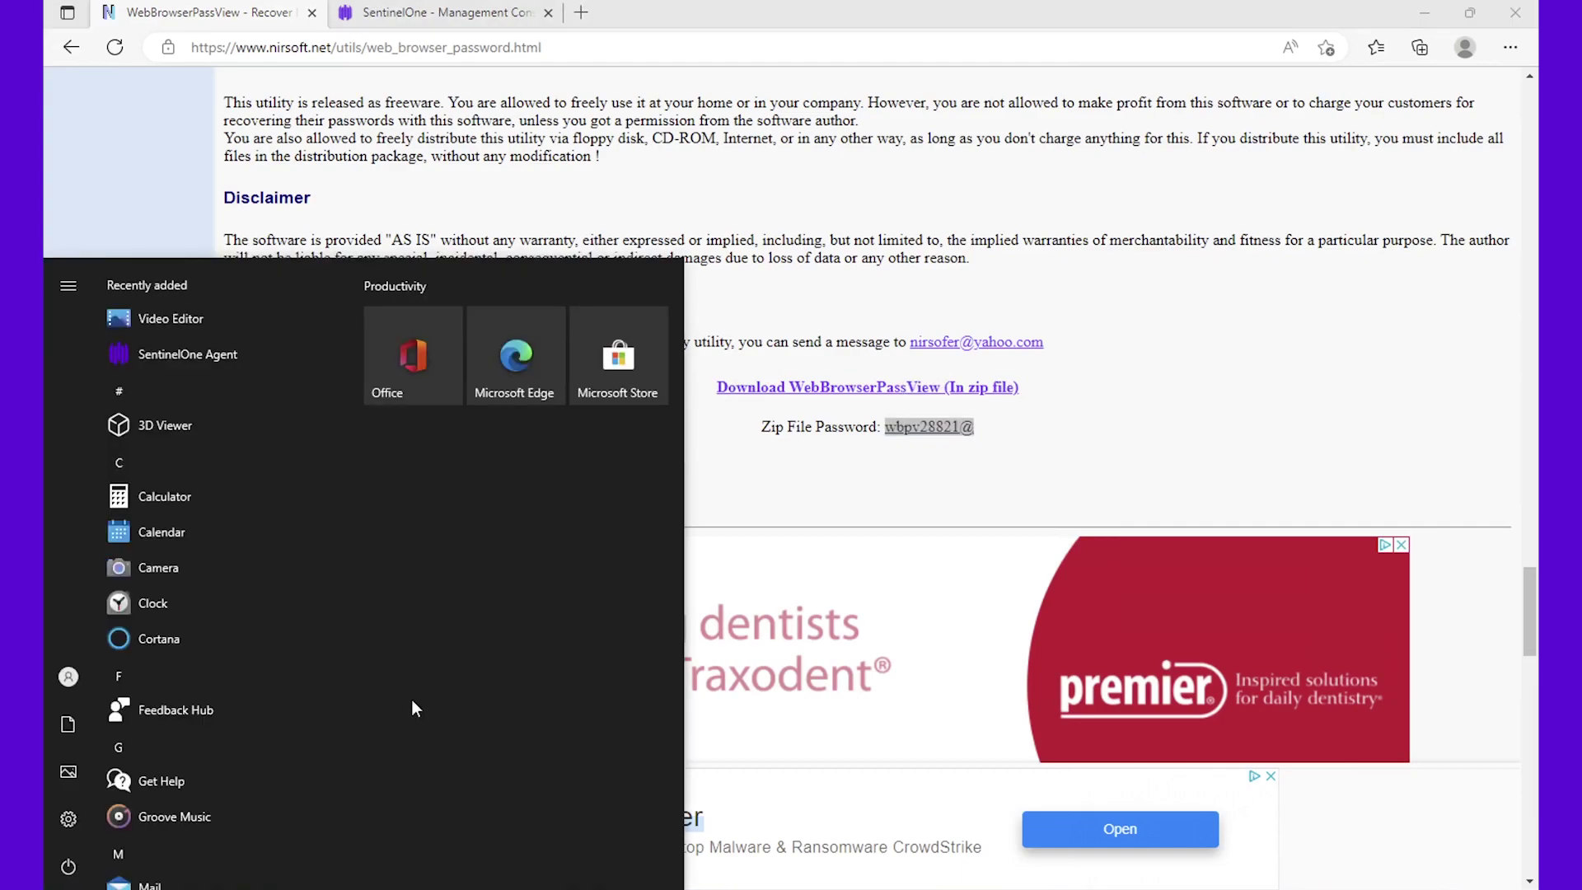
left_click(524, 826)
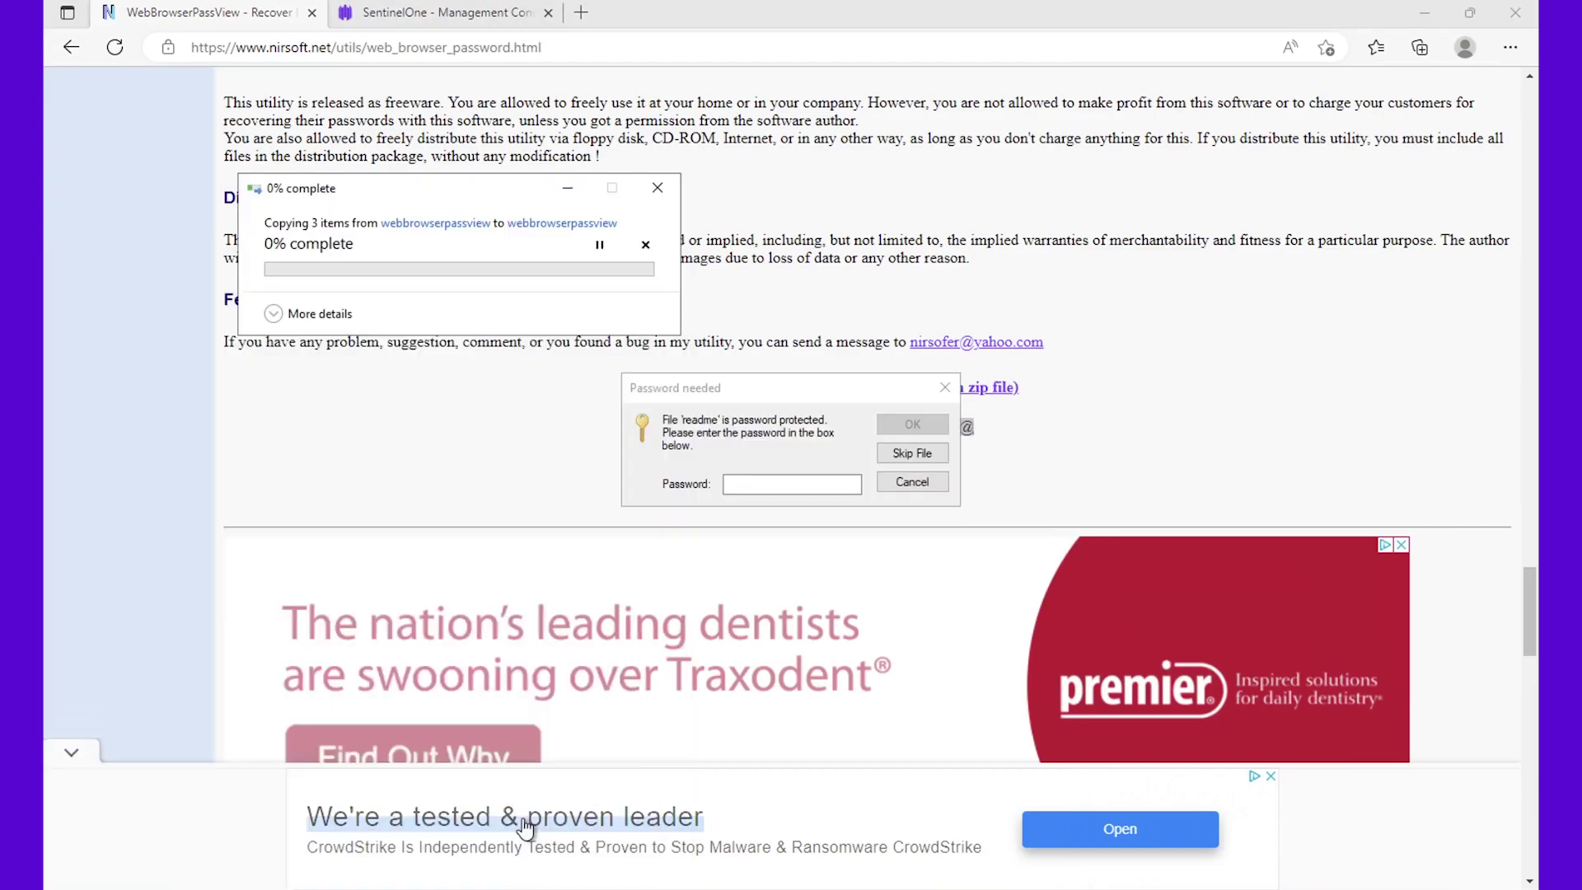
left_click(787, 485)
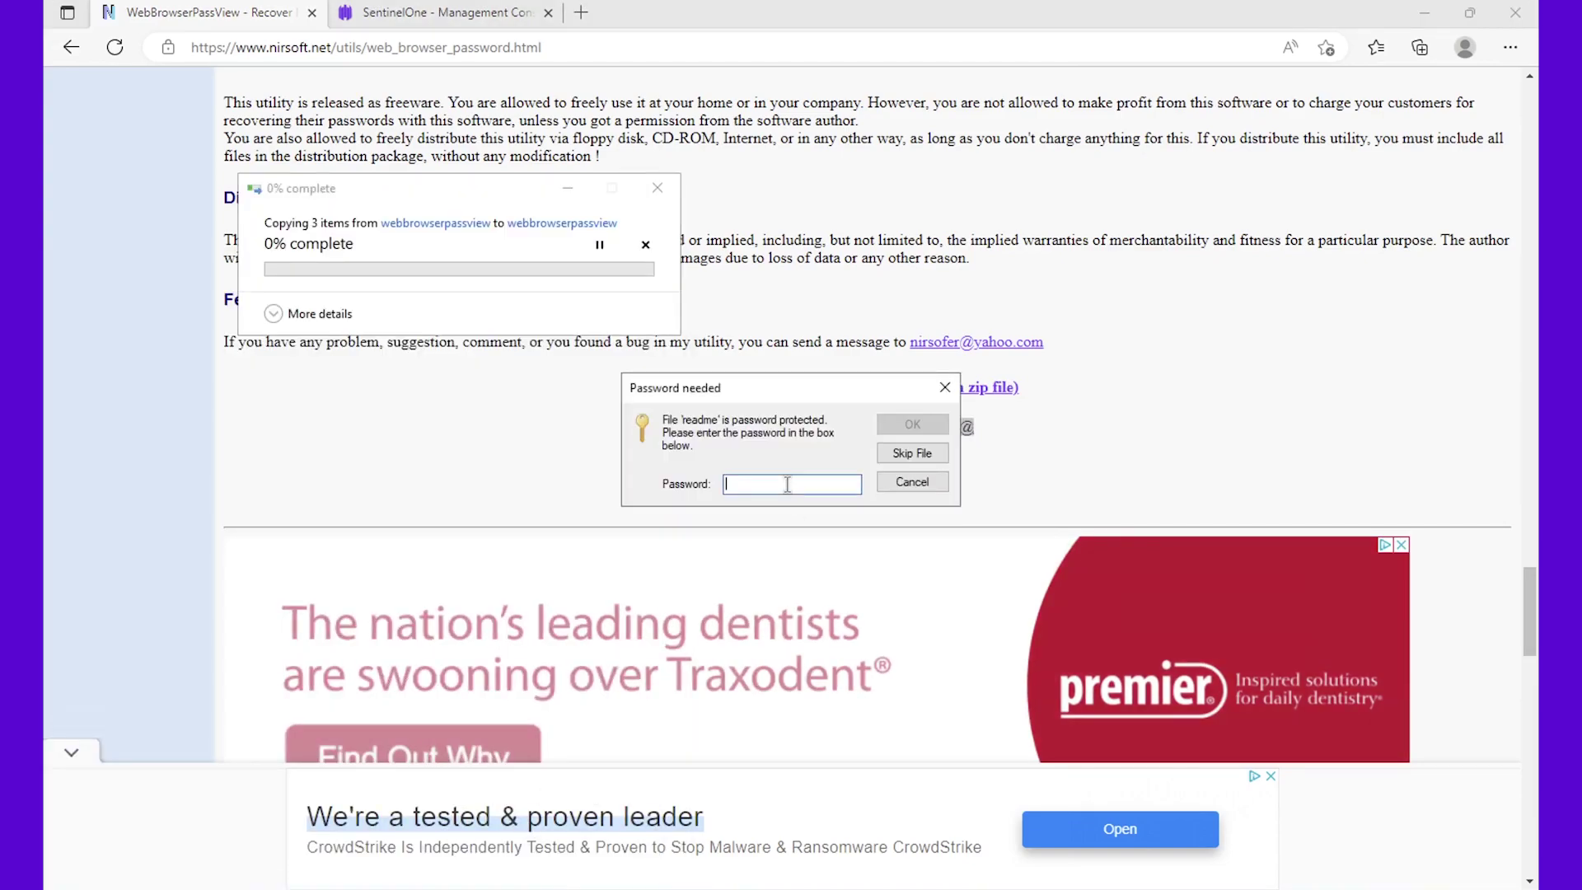
key("ctrl+v")
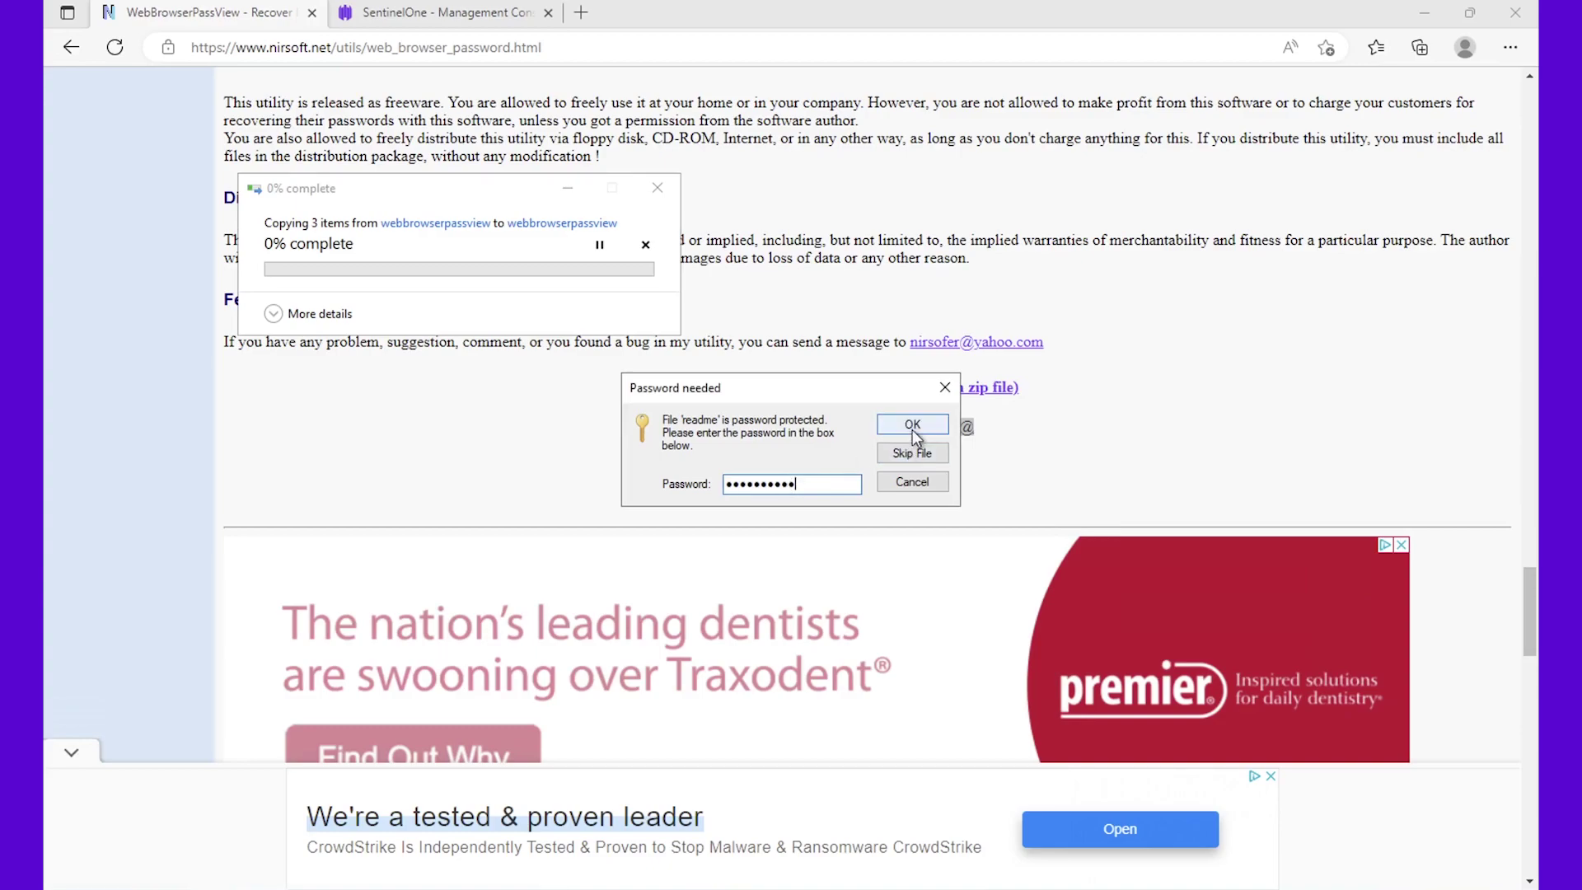
left_click(912, 425)
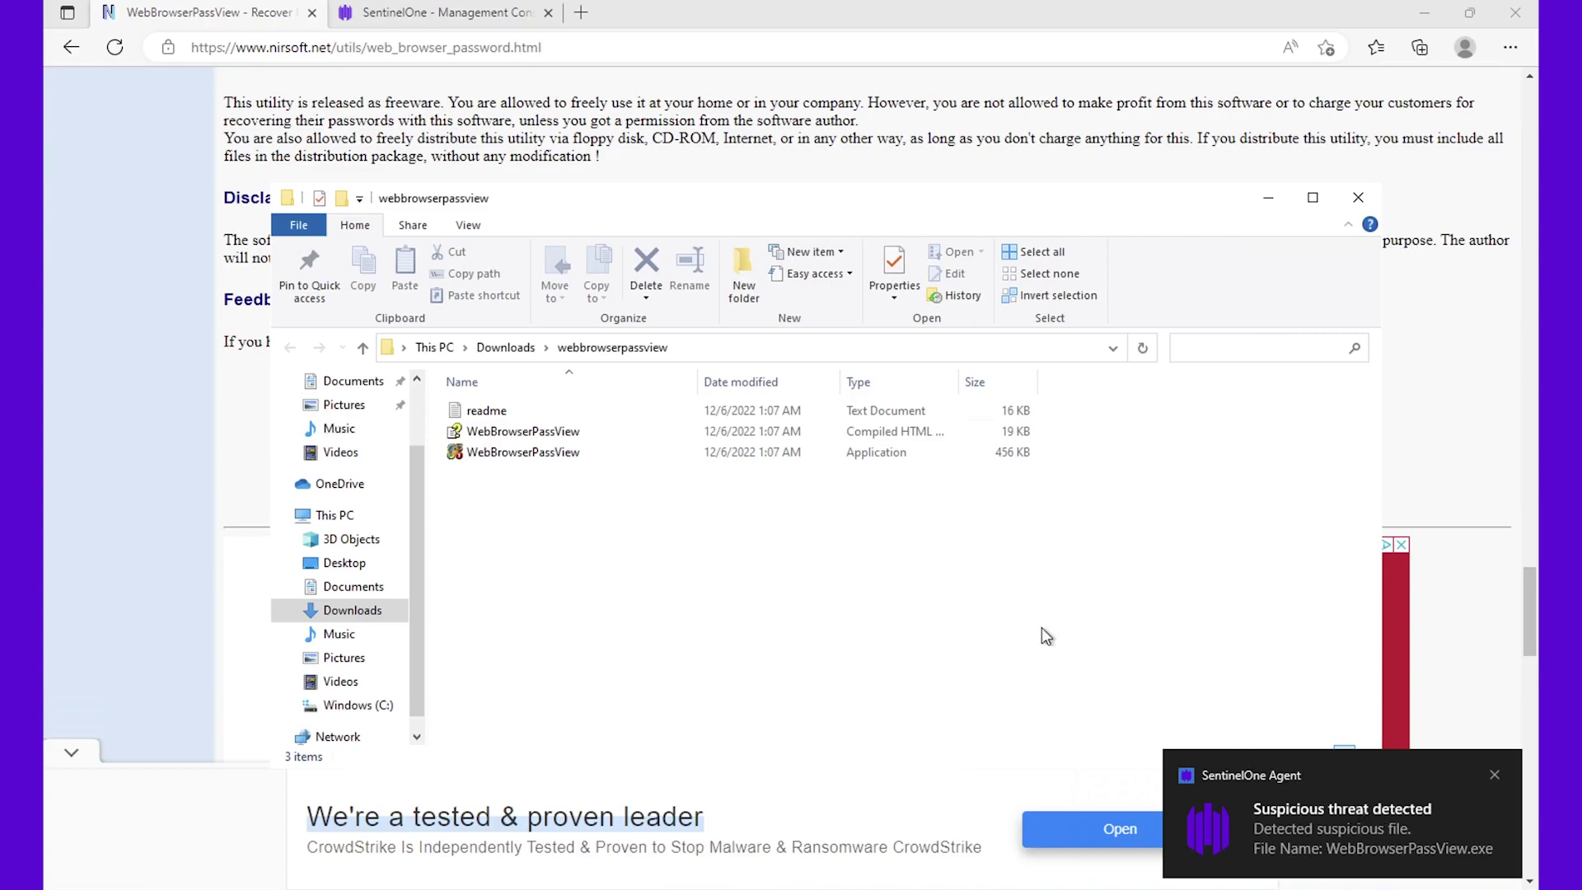
Switch back to the SentinelOne console to review the new WebBrowserPassView.exe threat.
mouse_move(344, 556)
left_click(416, 16)
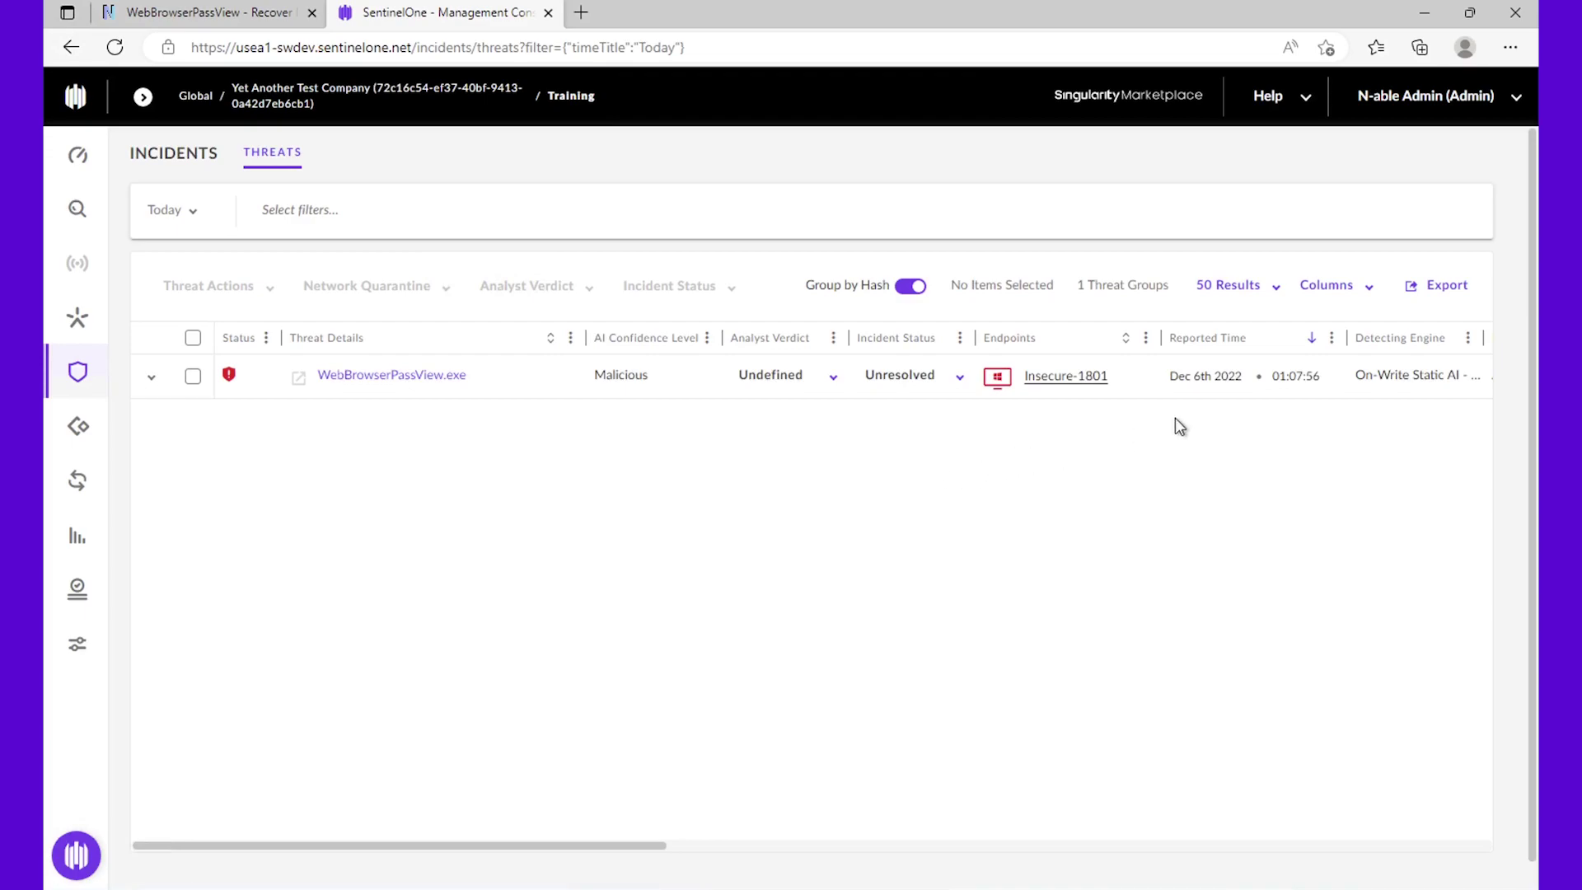
left_click(372, 378)
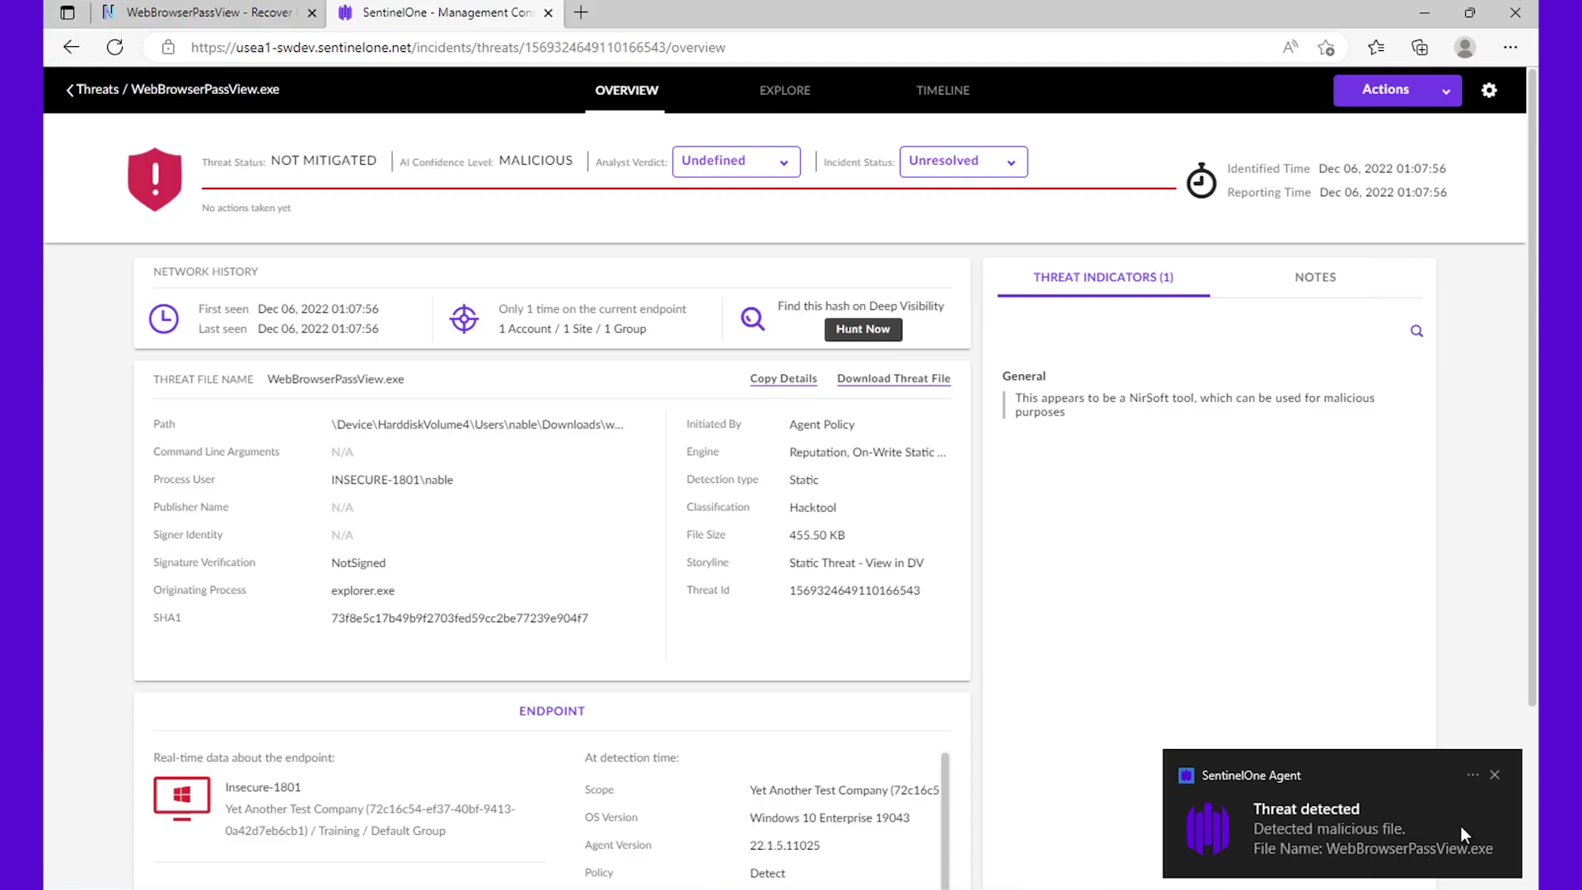
key("super+a")
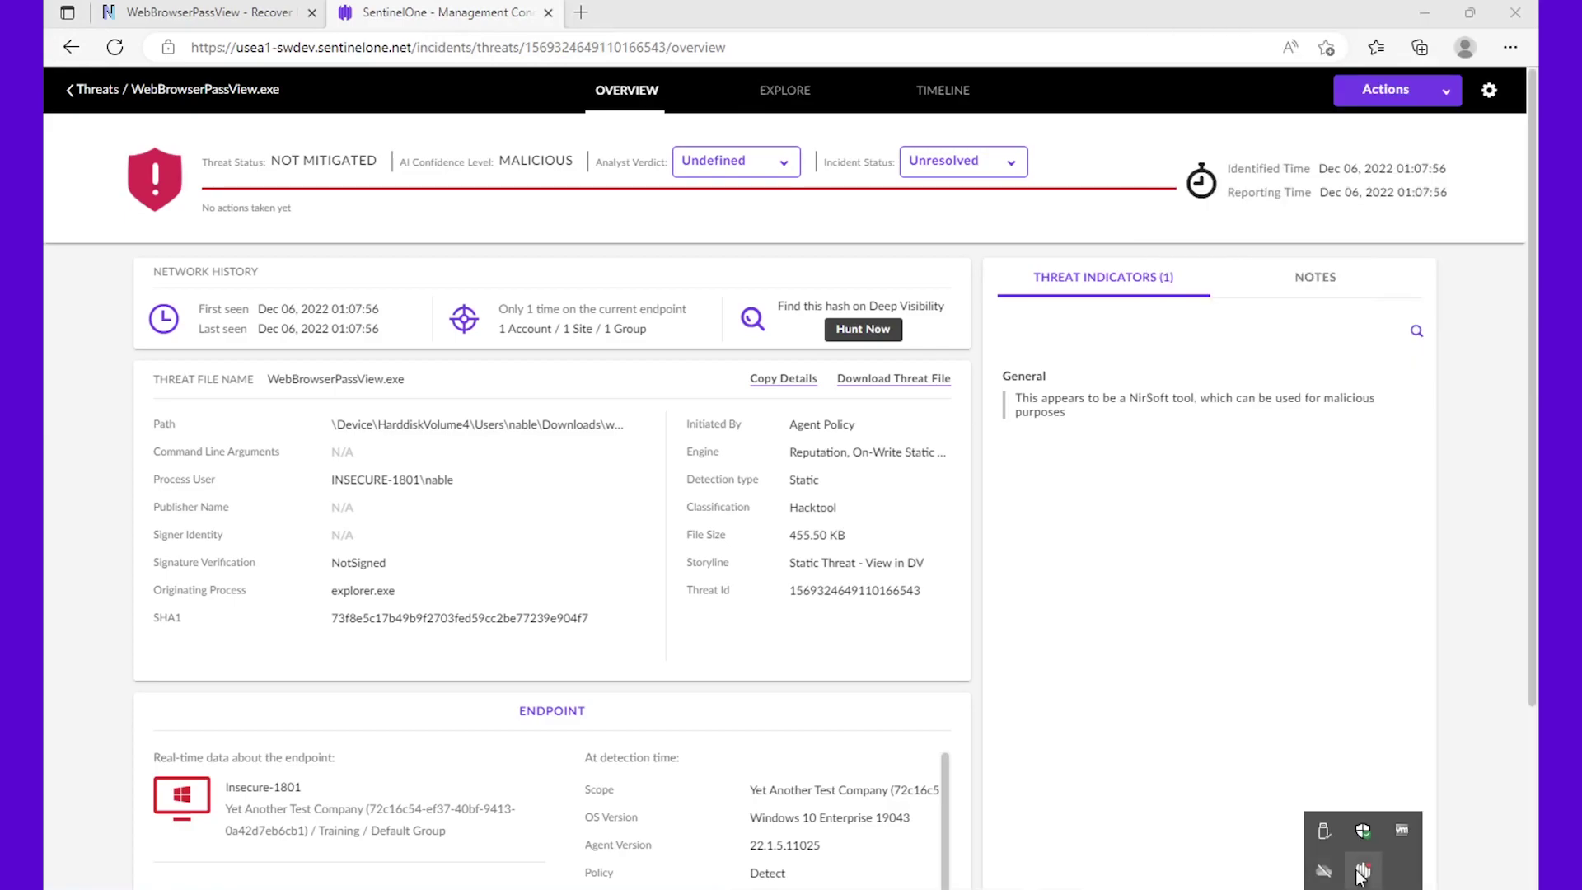
Check the SentinelOne agent's Infected status from the tray icon, then close it.
left_click(1363, 871)
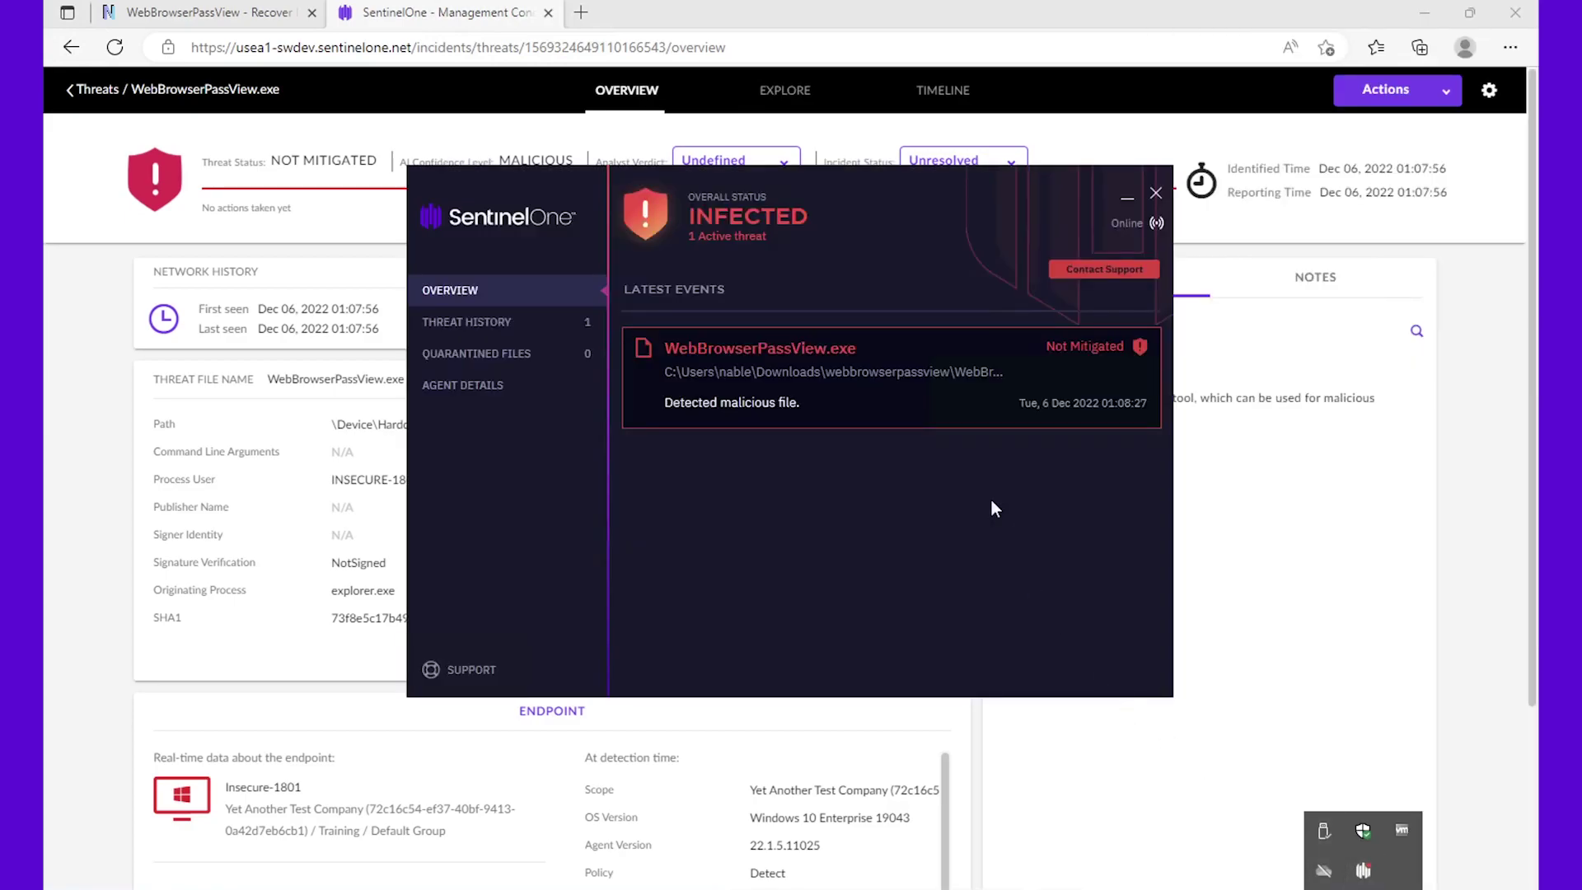
left_click(74, 89)
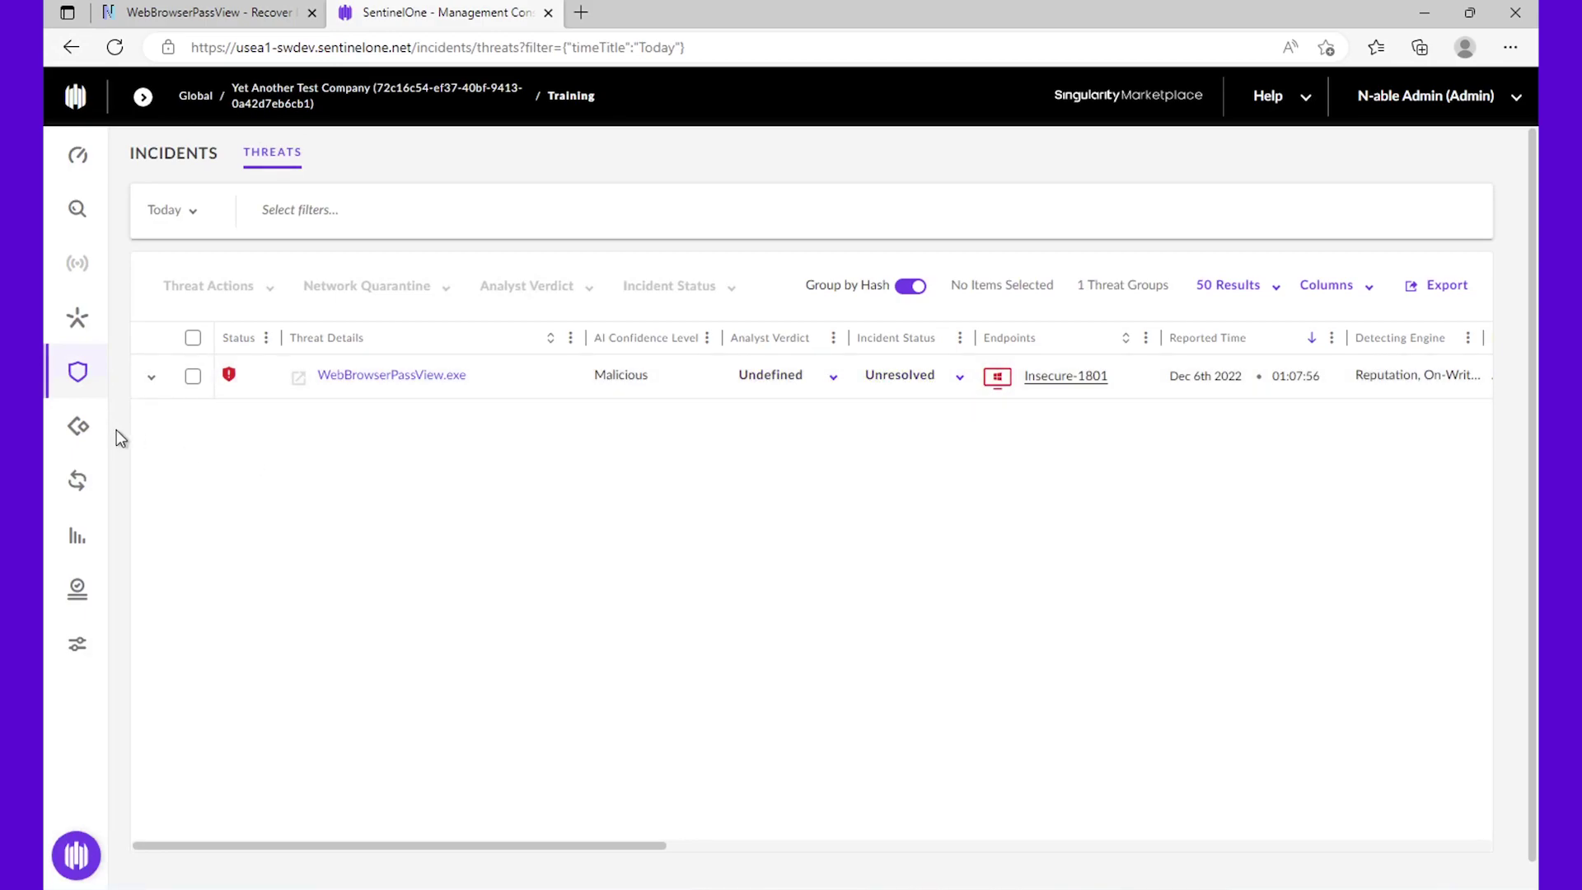
Review the Activity log, then return to the Incidents threat list.
mouse_move(77, 481)
left_click(99, 486)
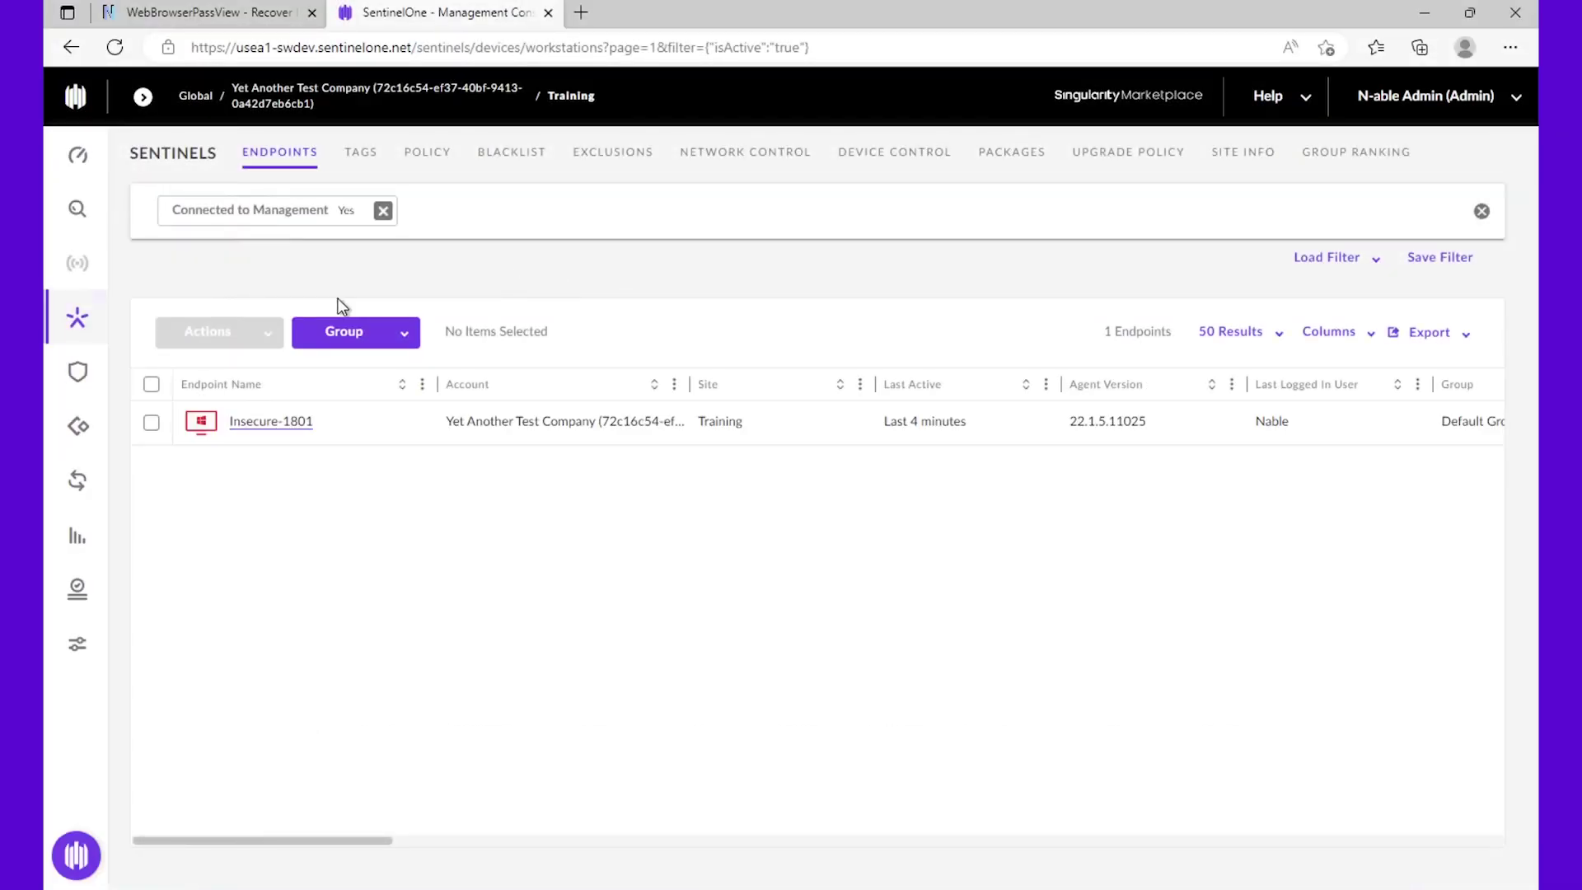
left_click(78, 371)
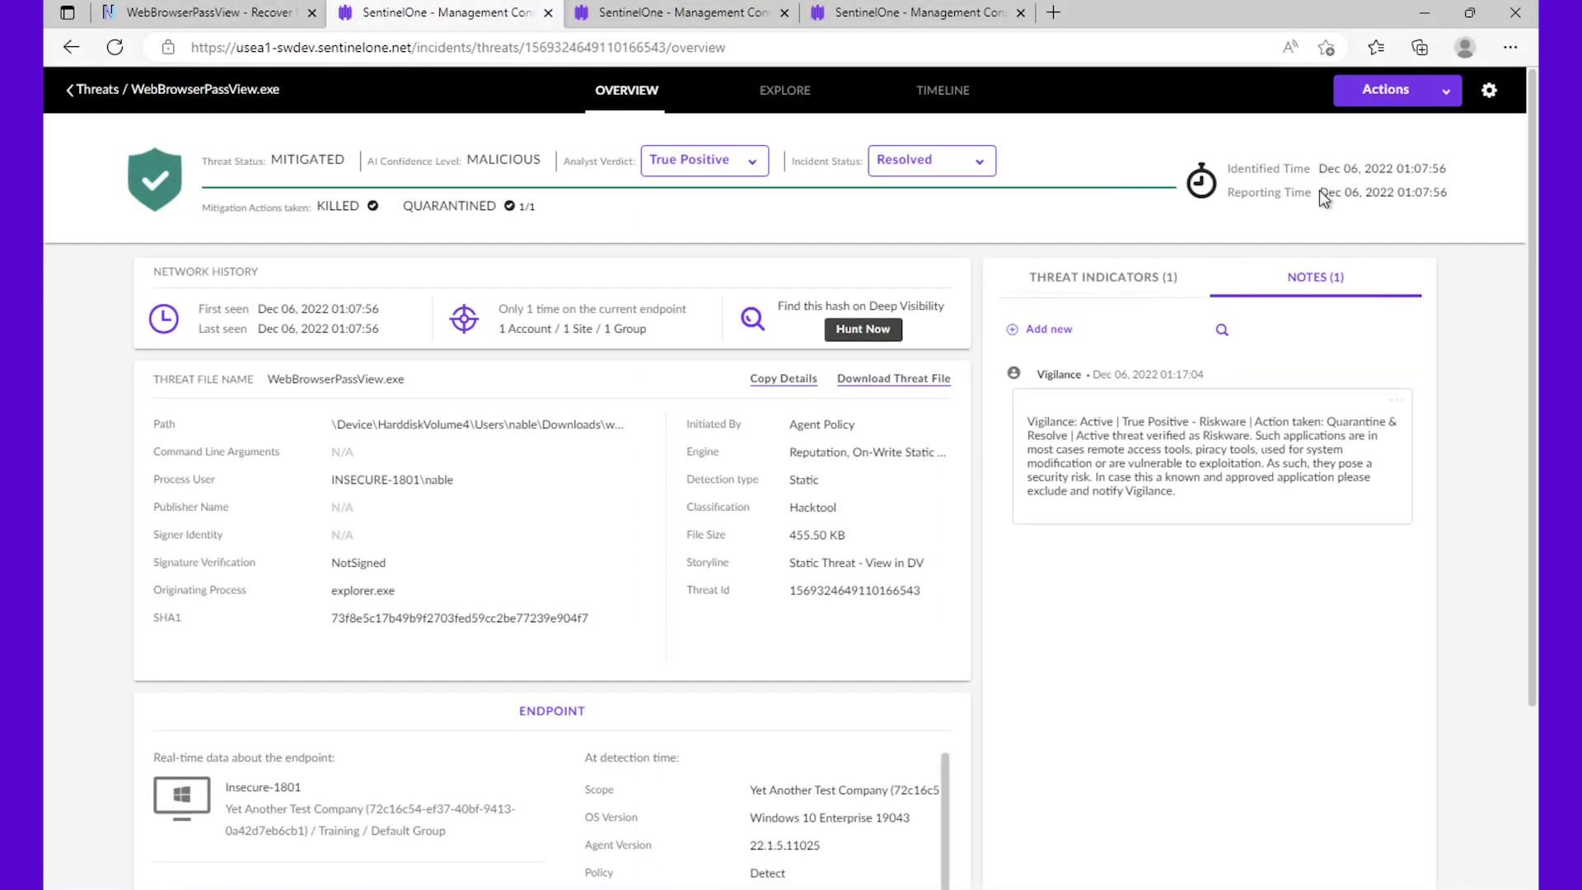
Highlight the threat's Identified and Reporting times, then go back to the Threats list.
mouse_move(1319, 168)
left_mouse_down()
mouse_move(1441, 167)
mouse_move(1325, 193)
mouse_move(1469, 194)
left_mouse_up()
left_click(1324, 193)
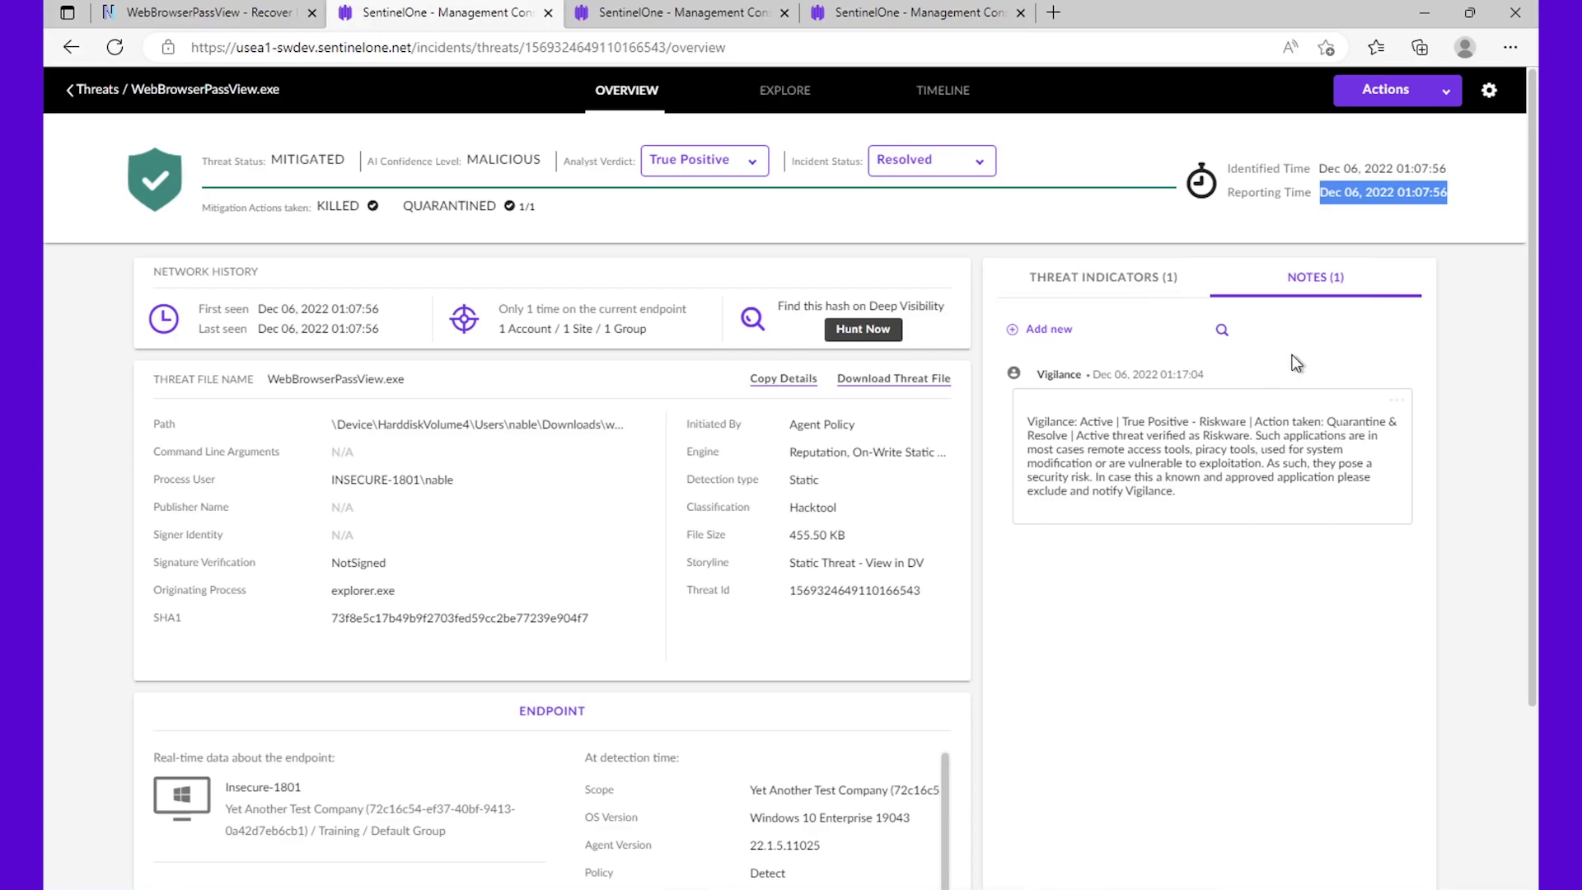
left_click(78, 92)
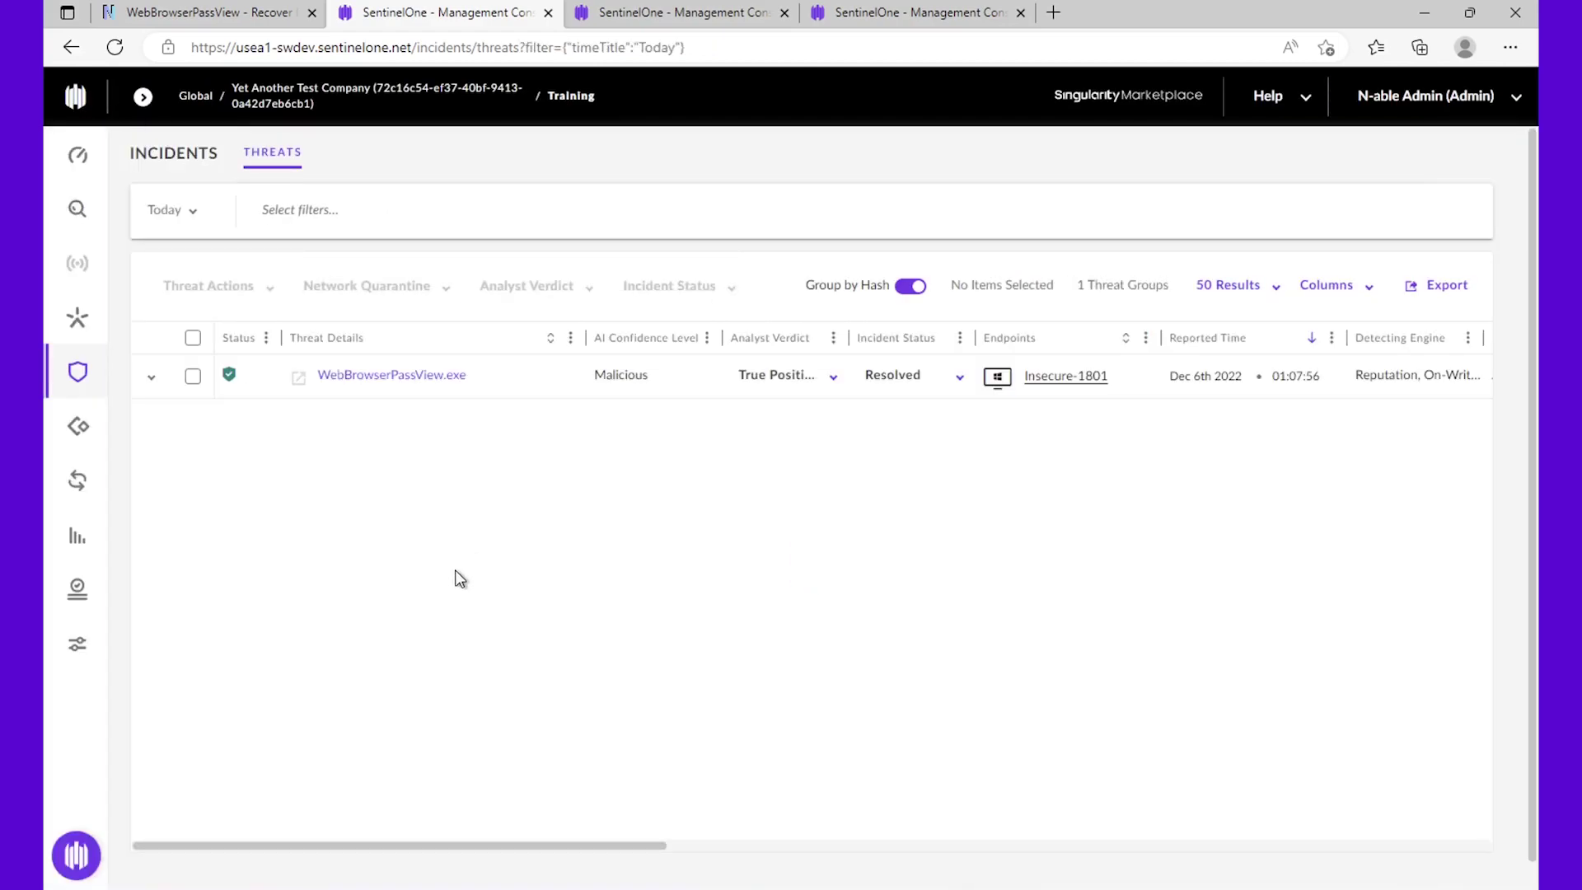
mouse_move(77, 318)
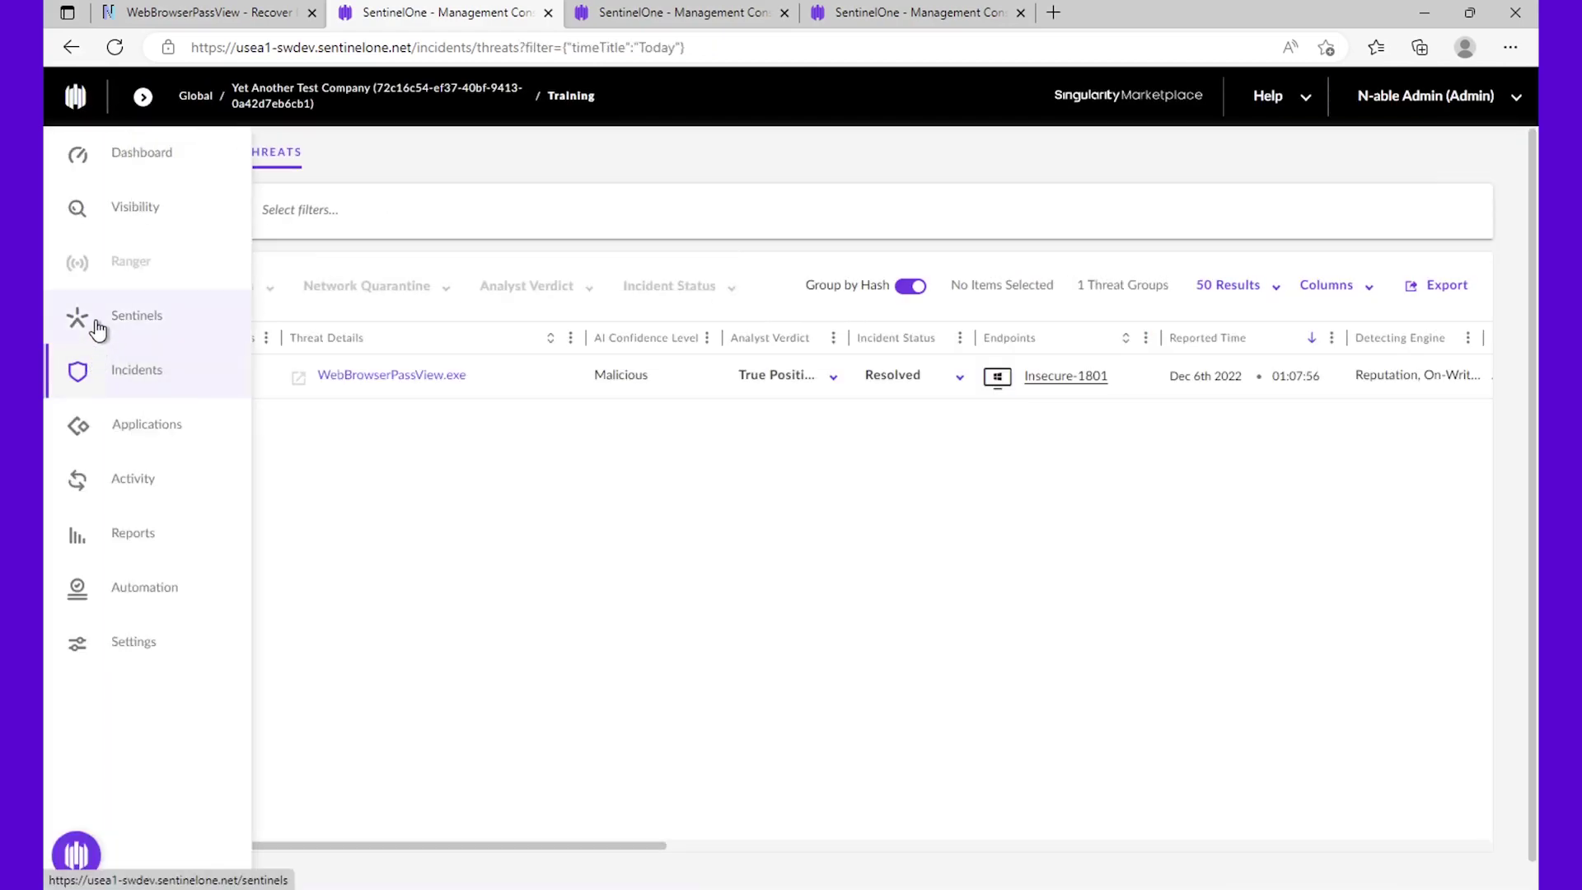
Open the Sentinels endpoints list to confirm Insecure-1801 is no longer infected.
left_click(98, 330)
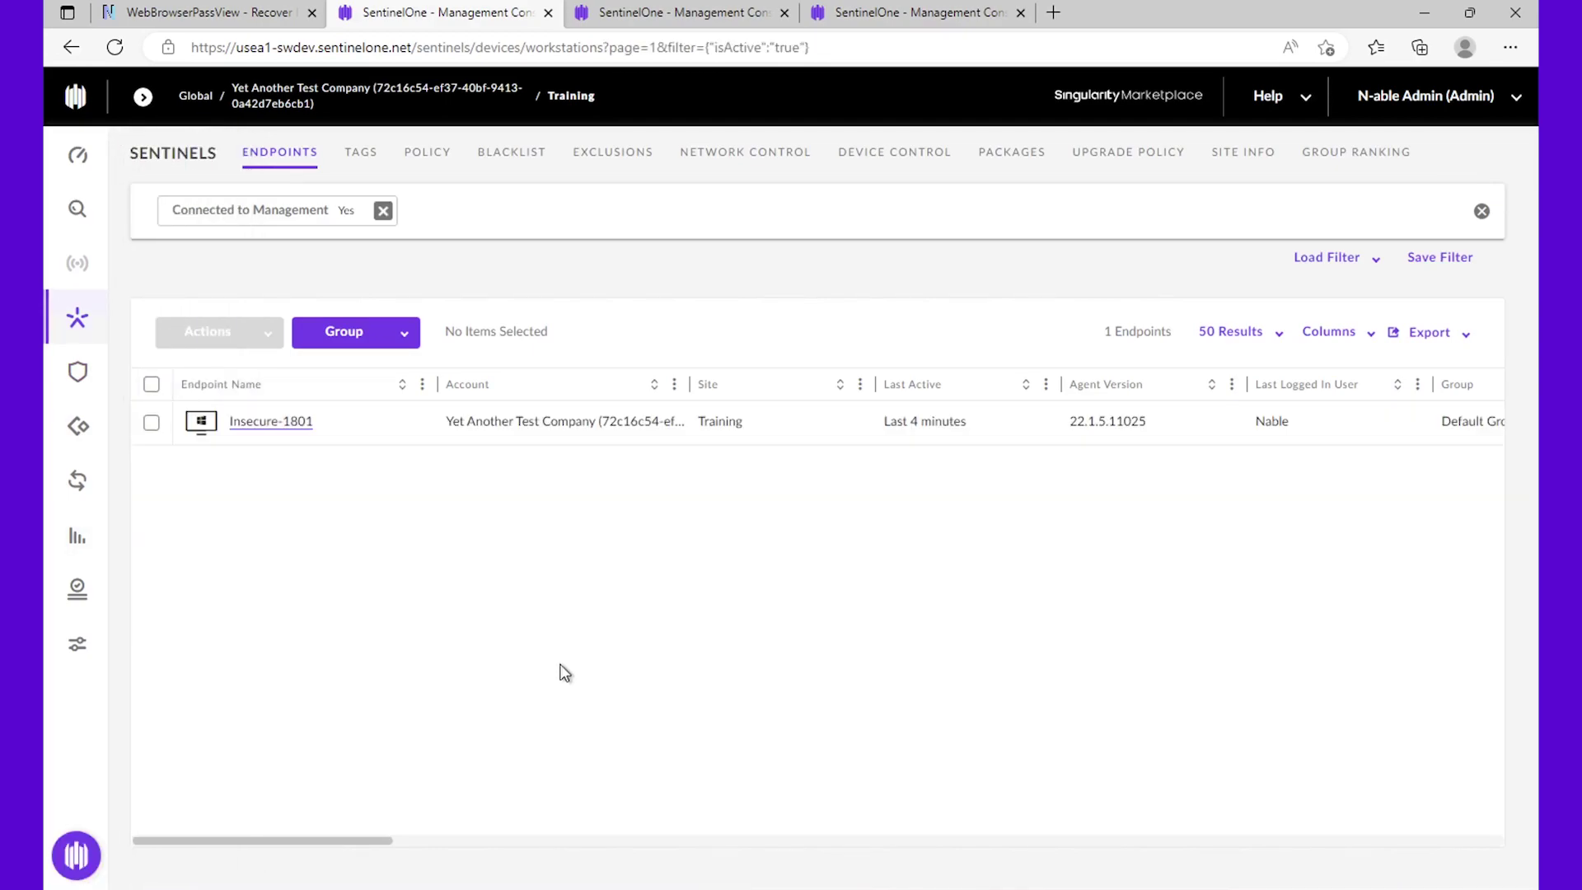